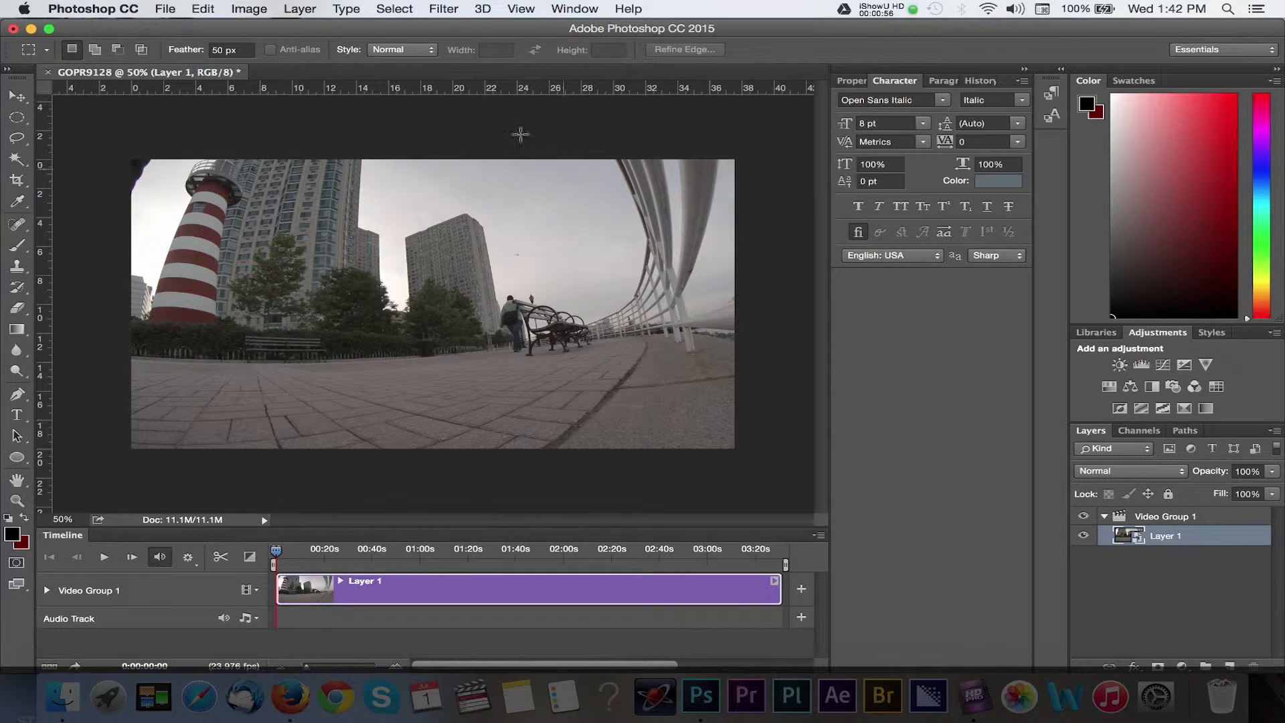
Step: Apply the Lens Correction filter to the video layer using the GoPro HERO3+ Black Edition profile
left_click(444, 9)
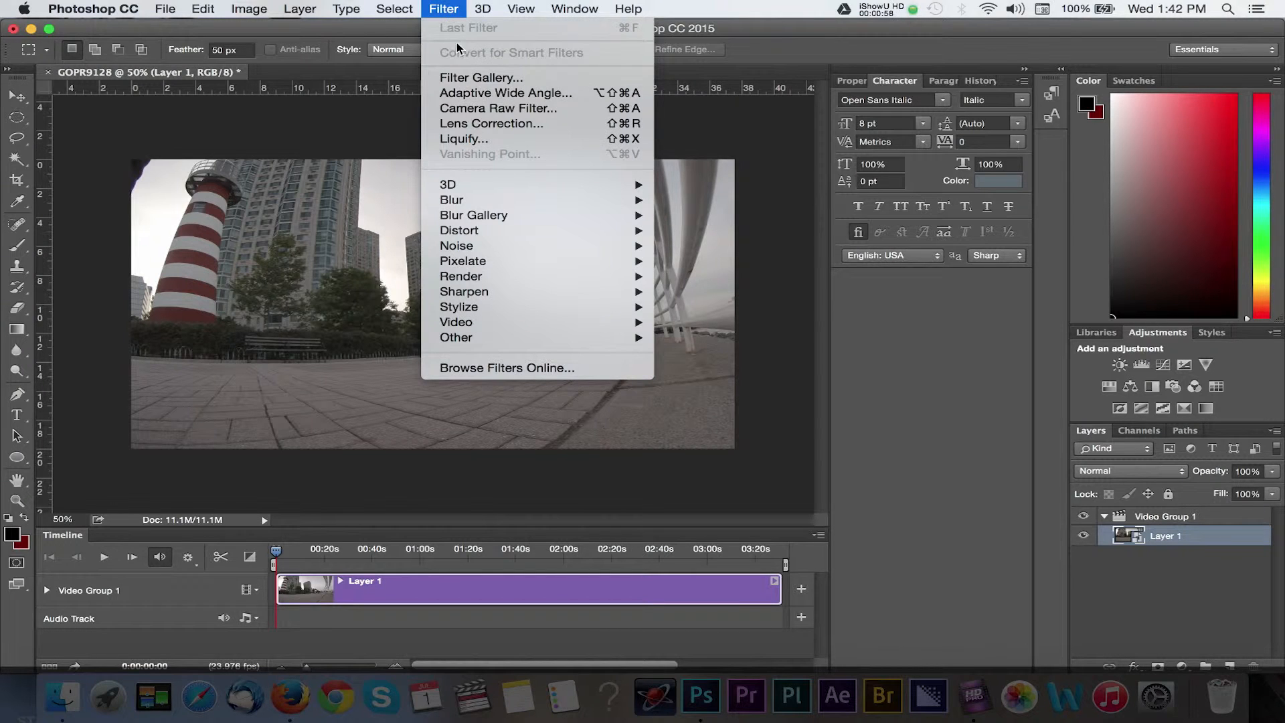
left_click(482, 124)
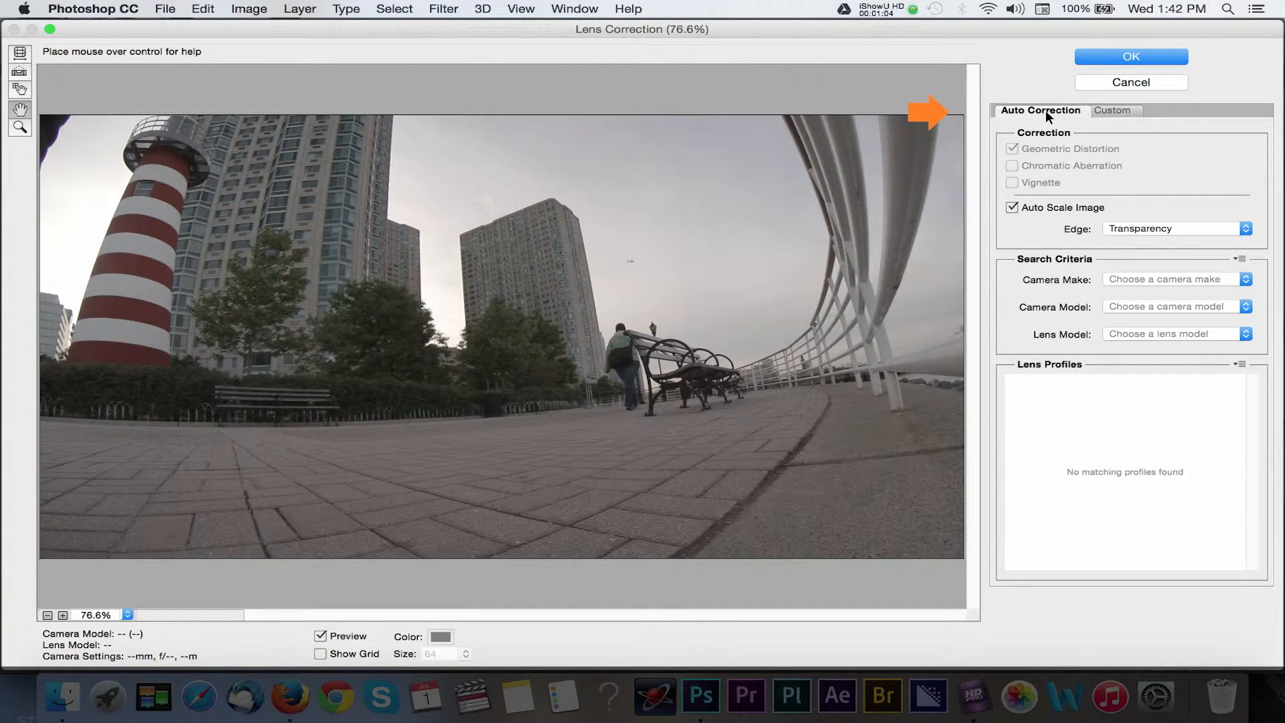
left_click(1158, 279)
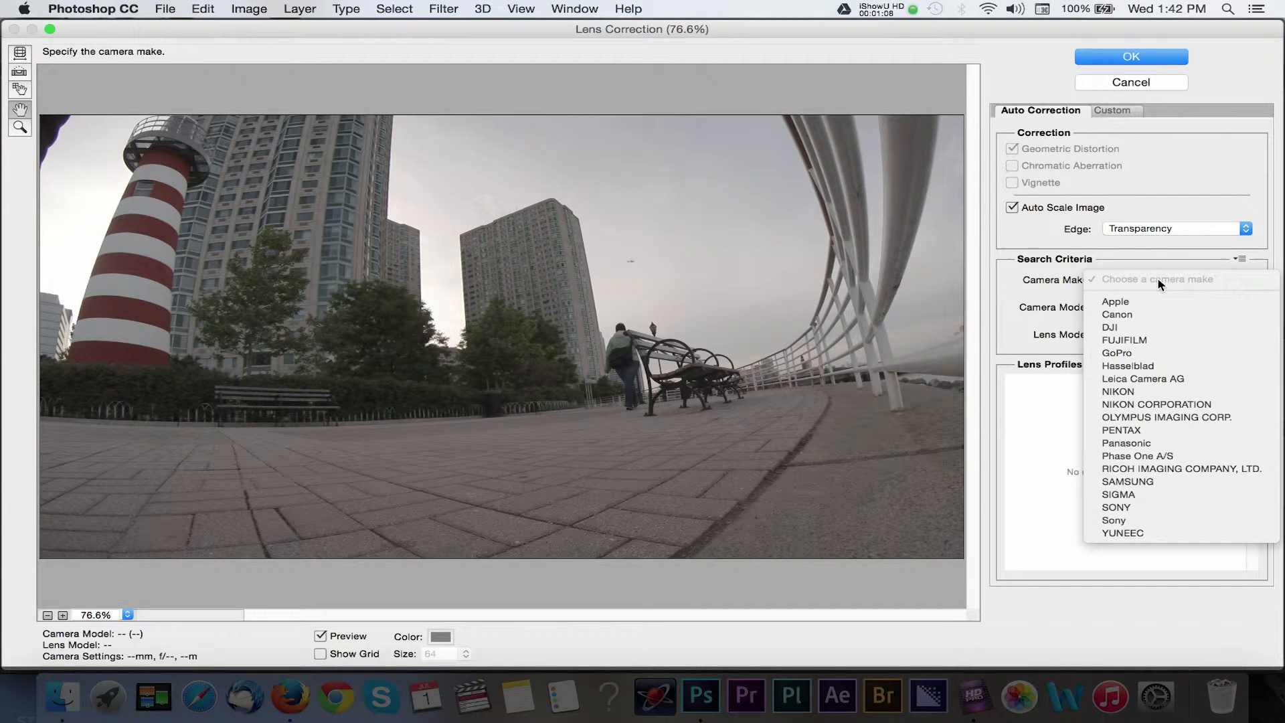
left_click(1134, 354)
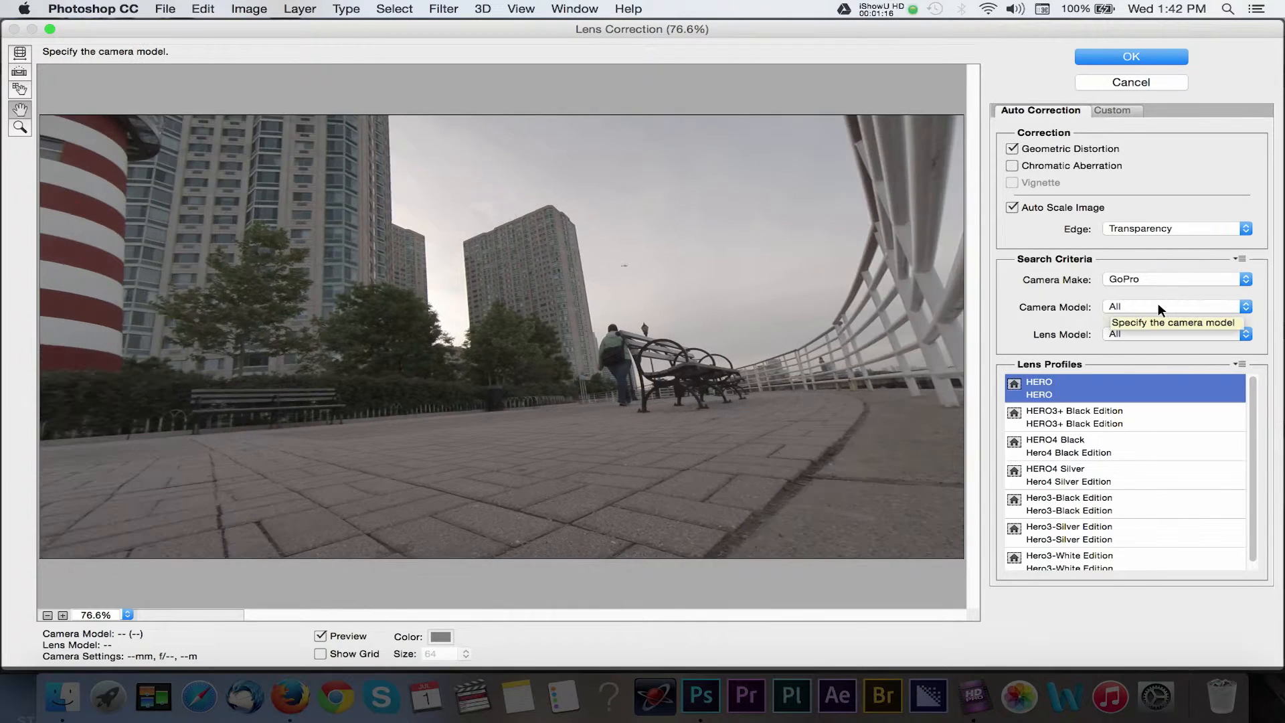
left_click(1159, 307)
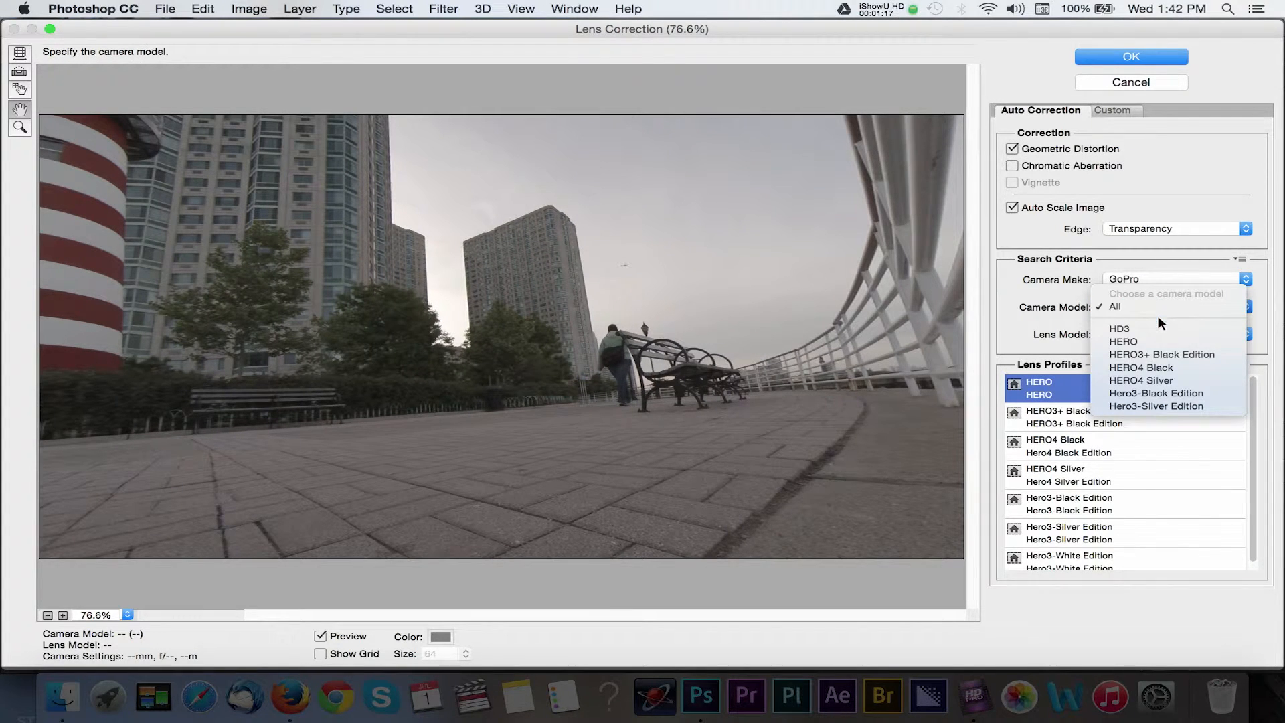
left_click(1231, 354)
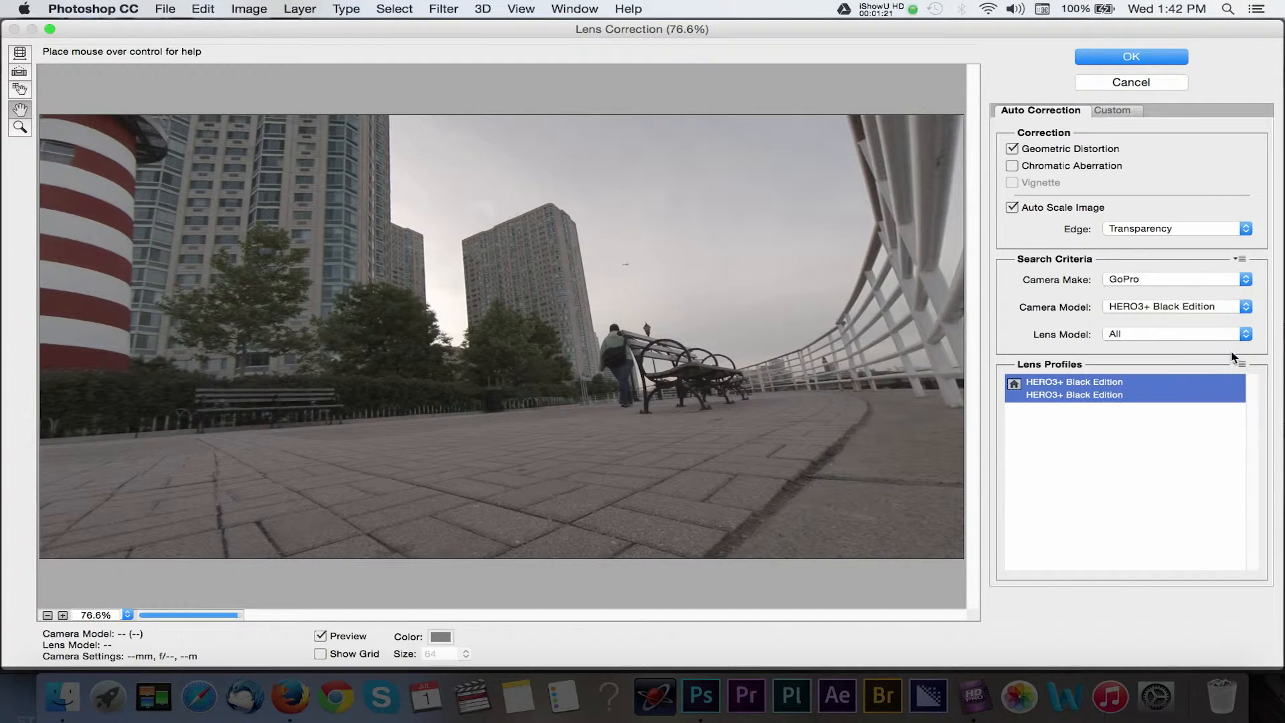
left_click(1132, 58)
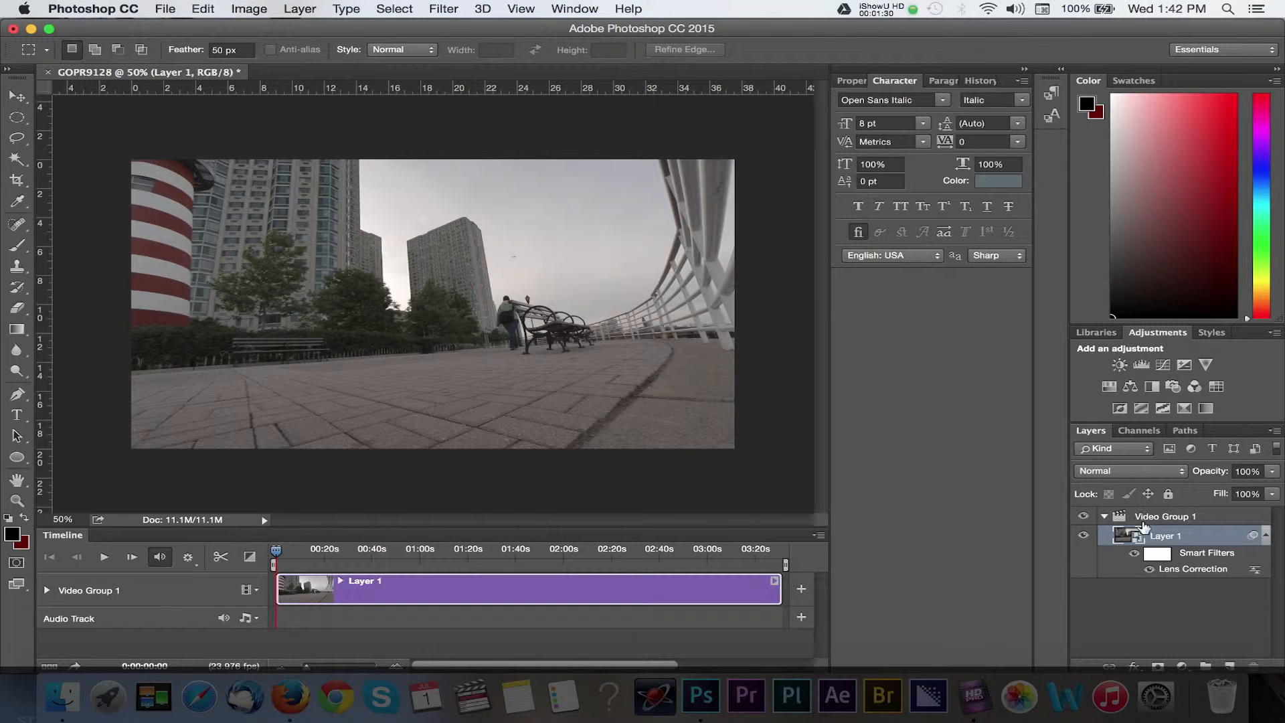
Step: Compare the footage with and without the Lens Correction smart filter by switching its visibility
left_click(1148, 571)
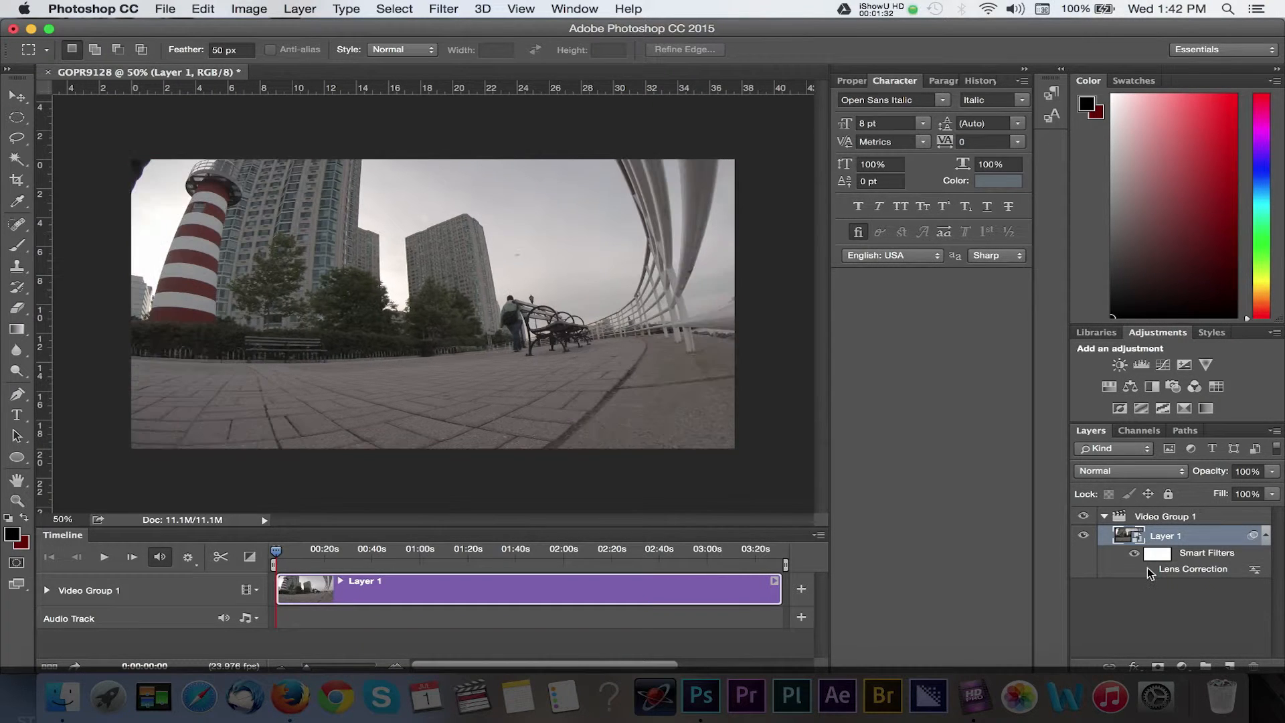
left_click(1149, 571)
left_click(1149, 571)
left_click(1149, 571)
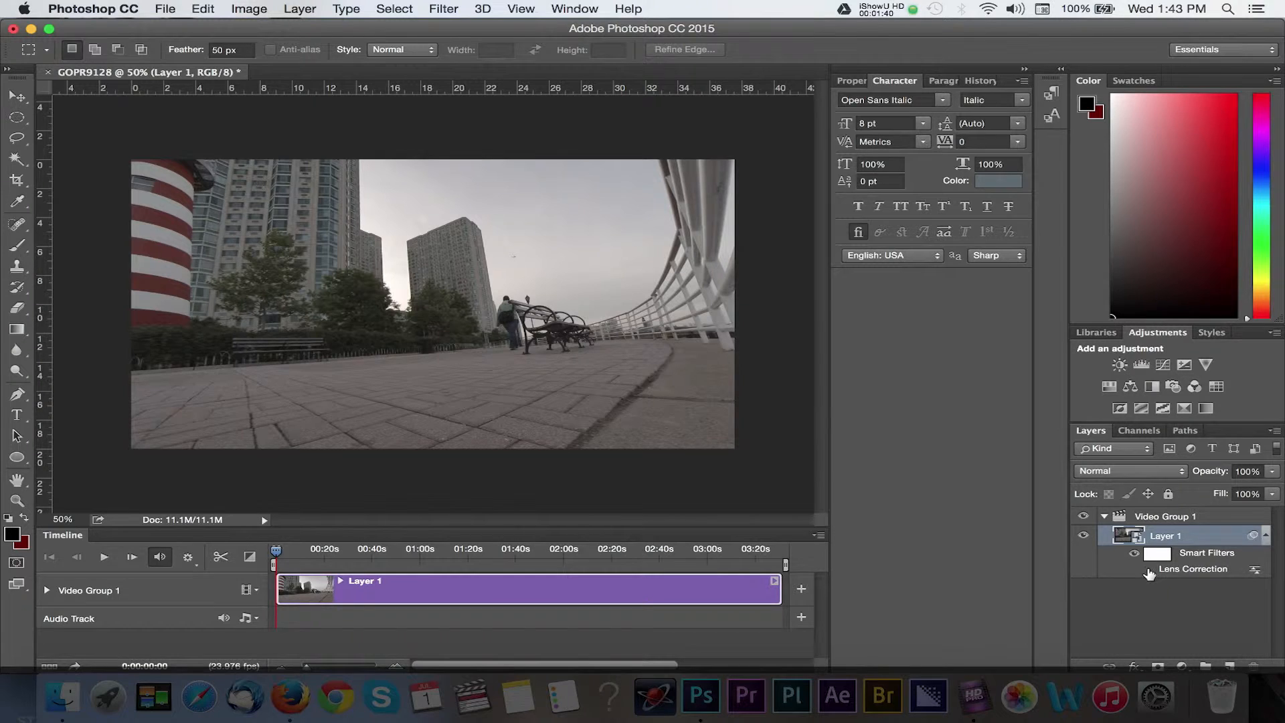
left_click(1149, 571)
left_click(1149, 571)
Step: Open the Camera Raw Filter for the video layer and set its white balance to Auto
left_click(444, 10)
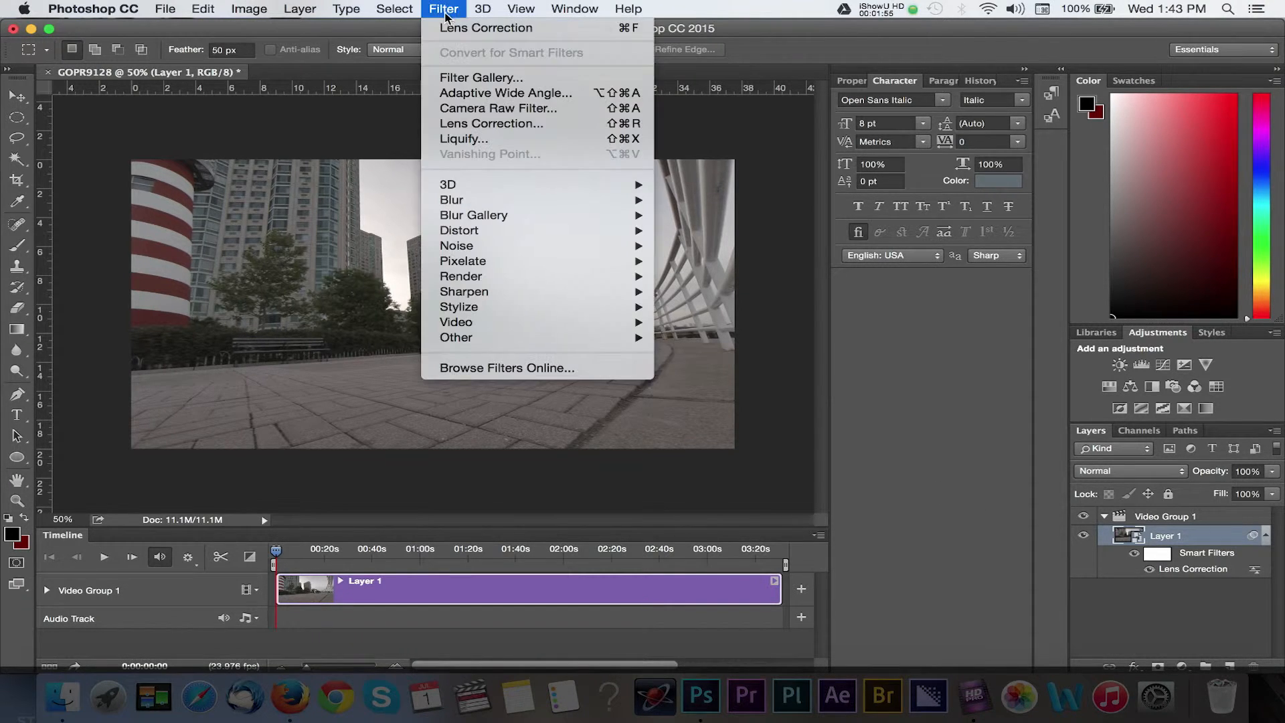
left_click(481, 111)
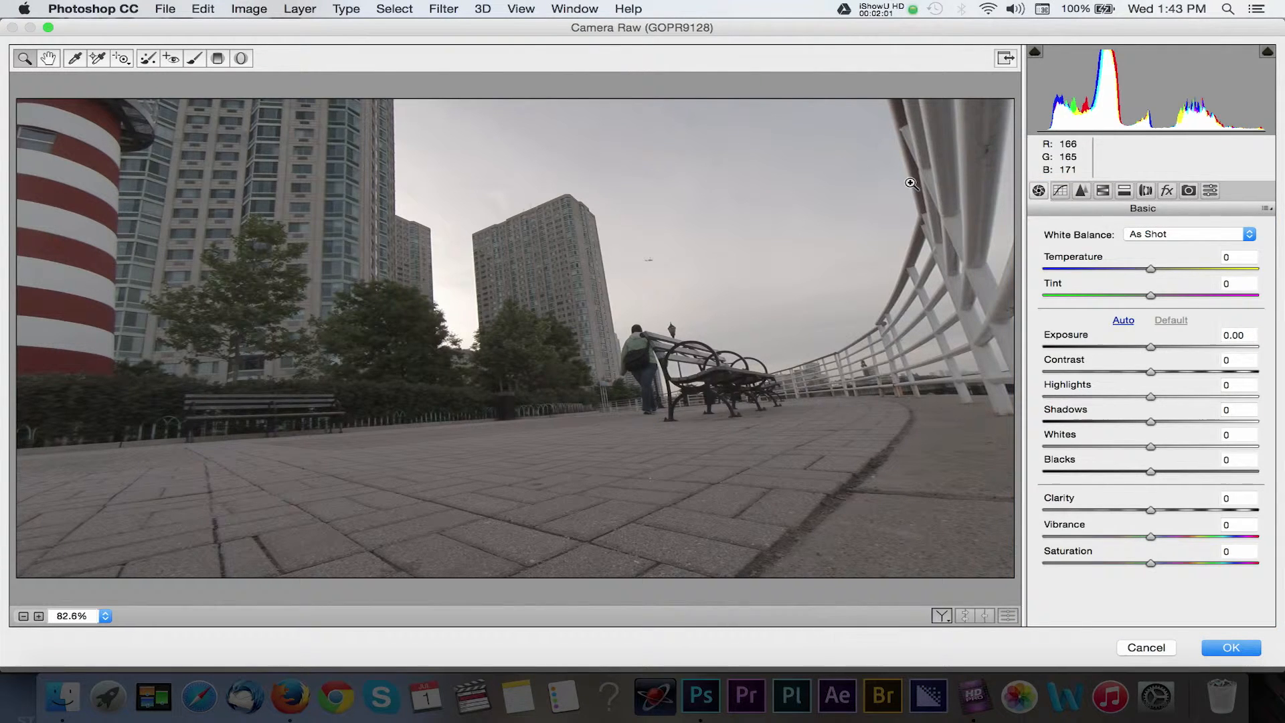
left_click(1140, 233)
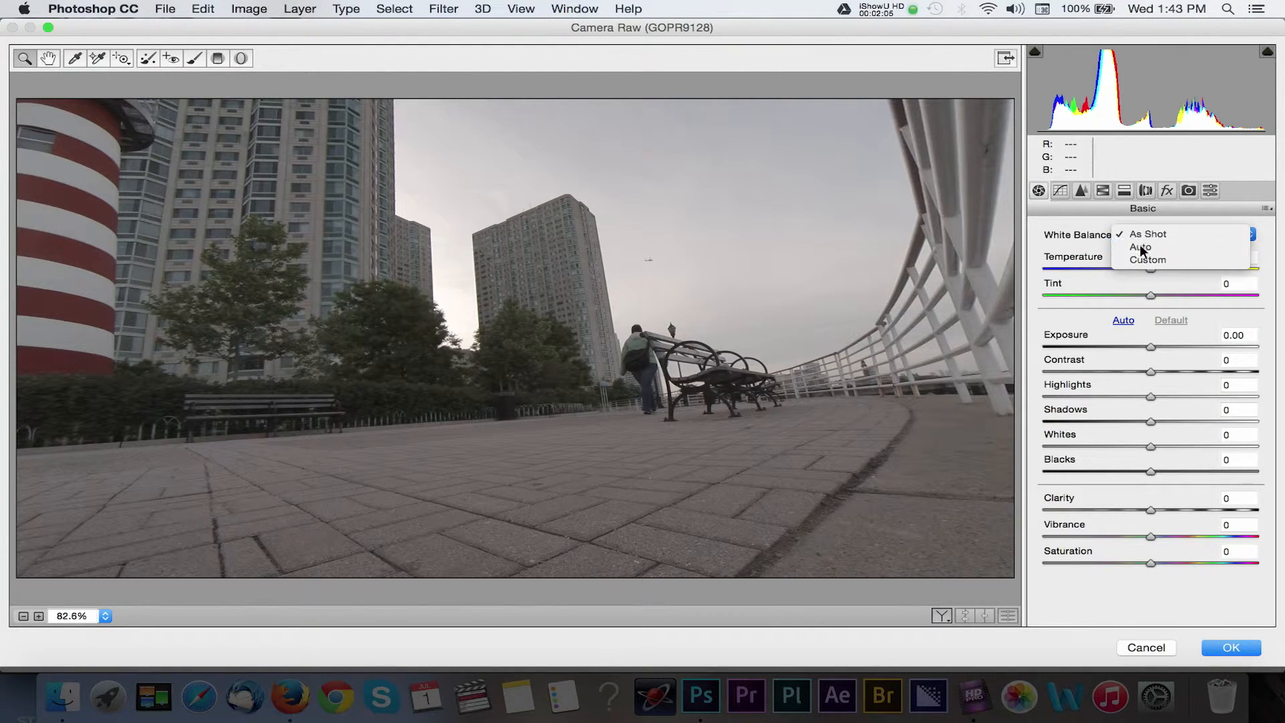
left_click(1140, 246)
left_click(1139, 235)
left_click(1146, 247)
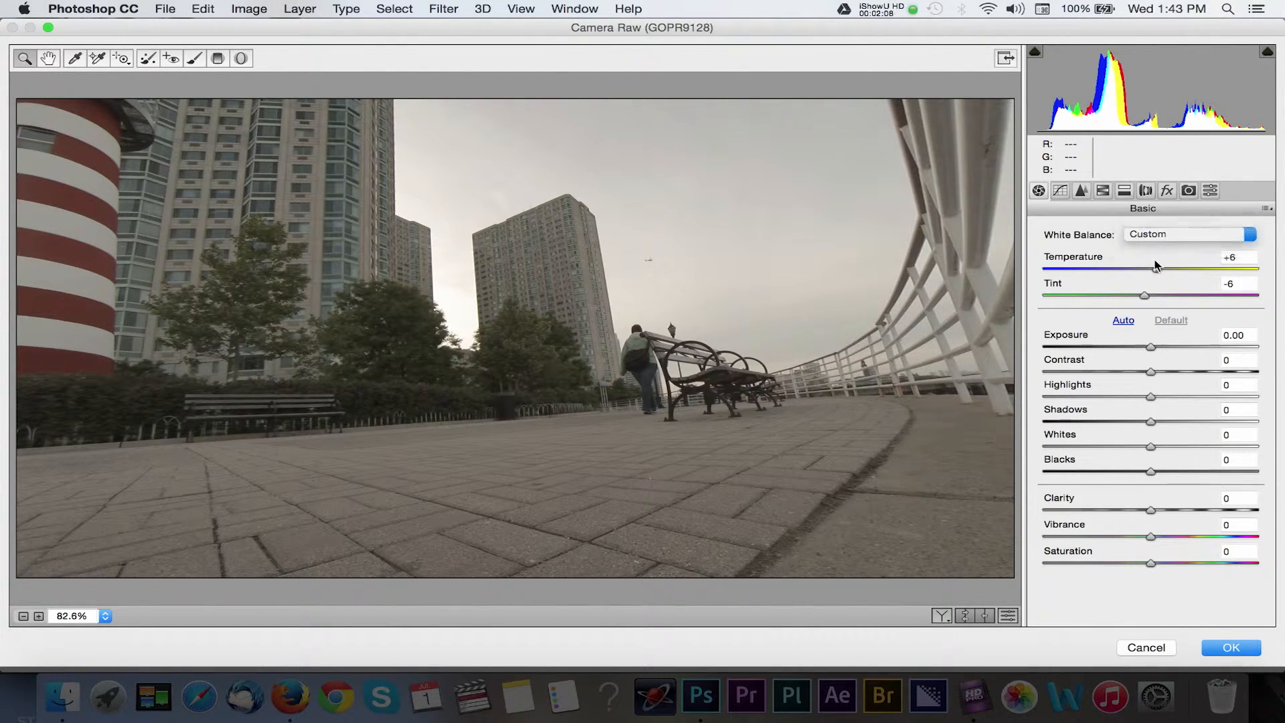
mouse_move(1151, 266)
left_mouse_down()
mouse_move(1135, 267)
mouse_move(1168, 269)
left_mouse_up()
left_click(1148, 234)
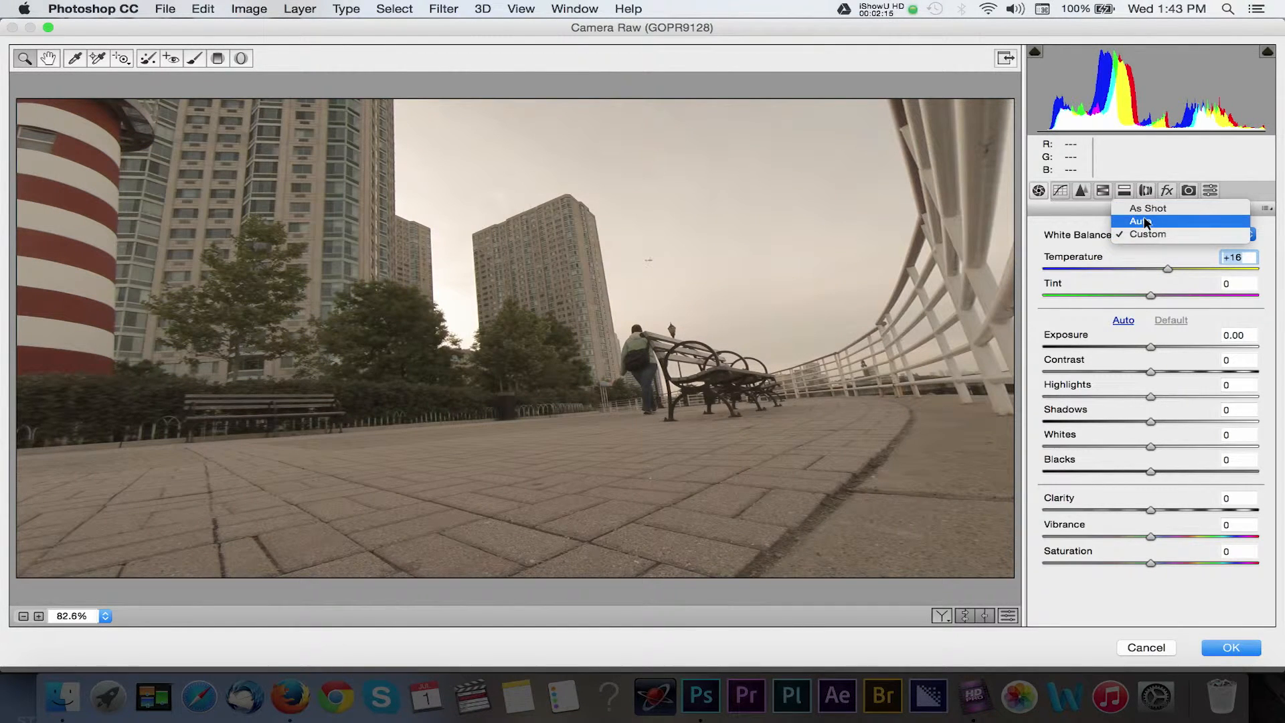
left_click(1146, 222)
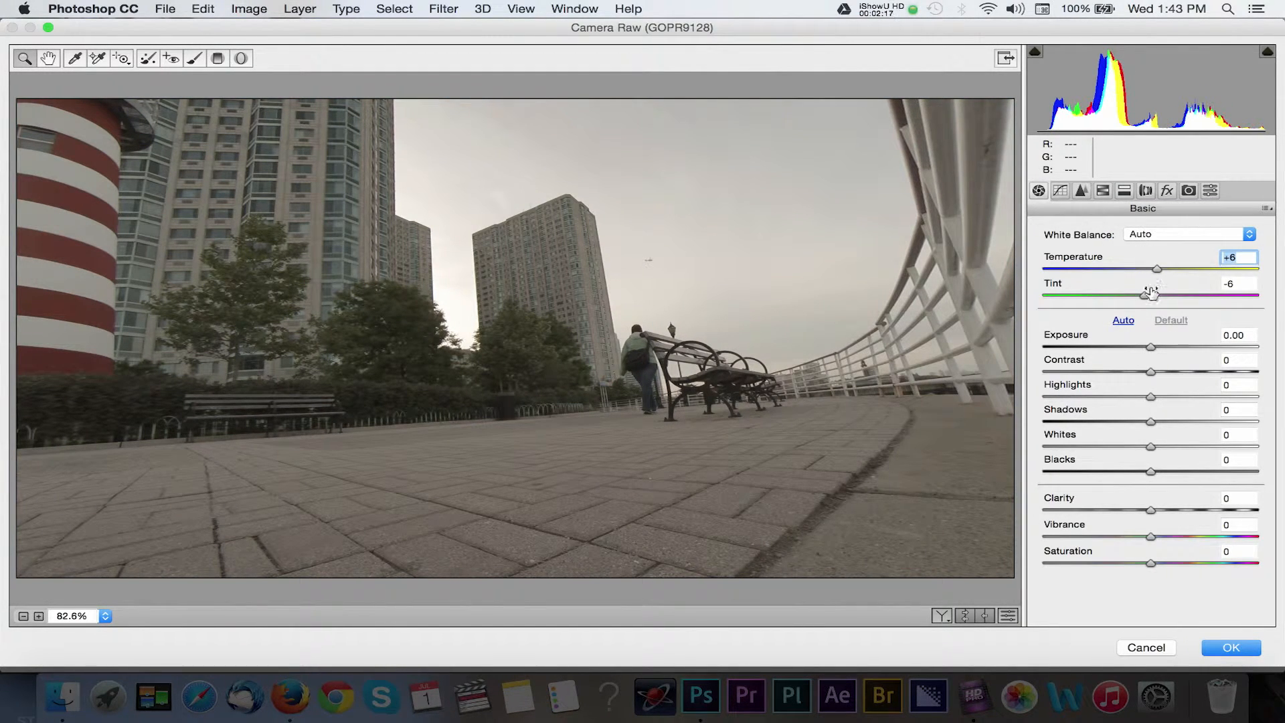
Step: Set the exposure to -0.05, contrast to +20 and shadows to +3 in the basic Camera Raw adjustments
left_click(1151, 348)
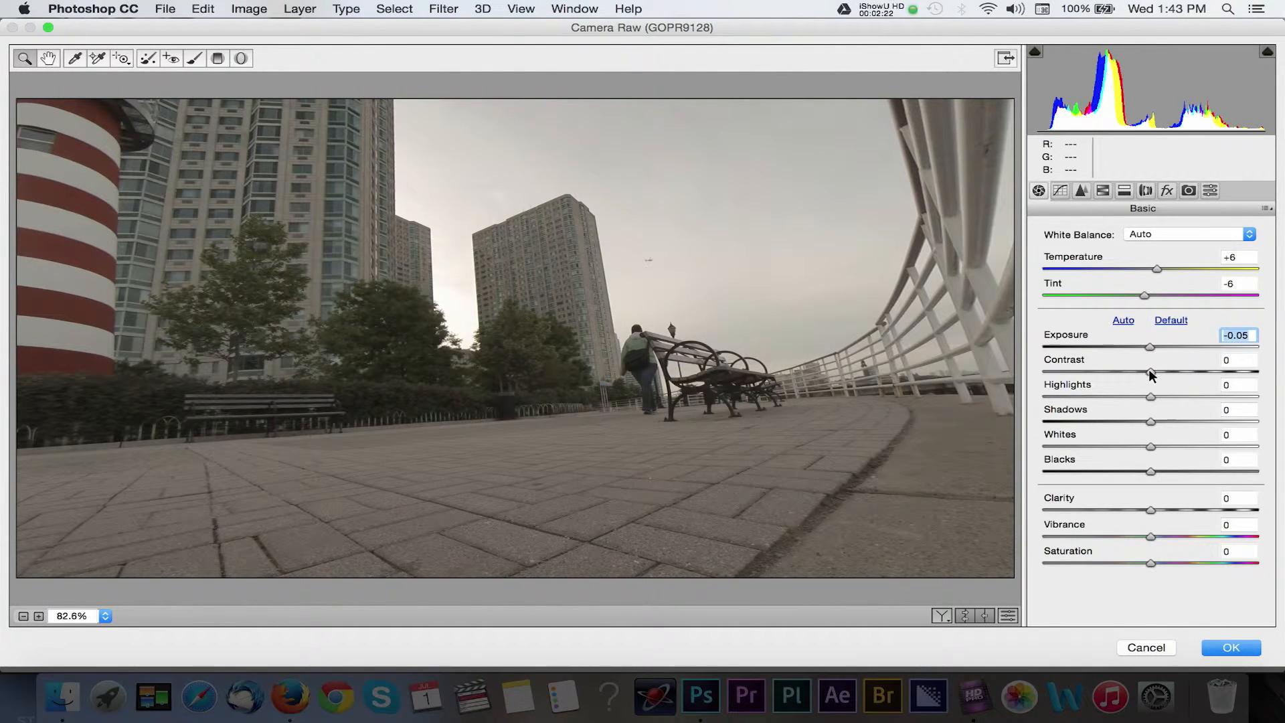
left_click_drag(1148, 370, 1170, 372)
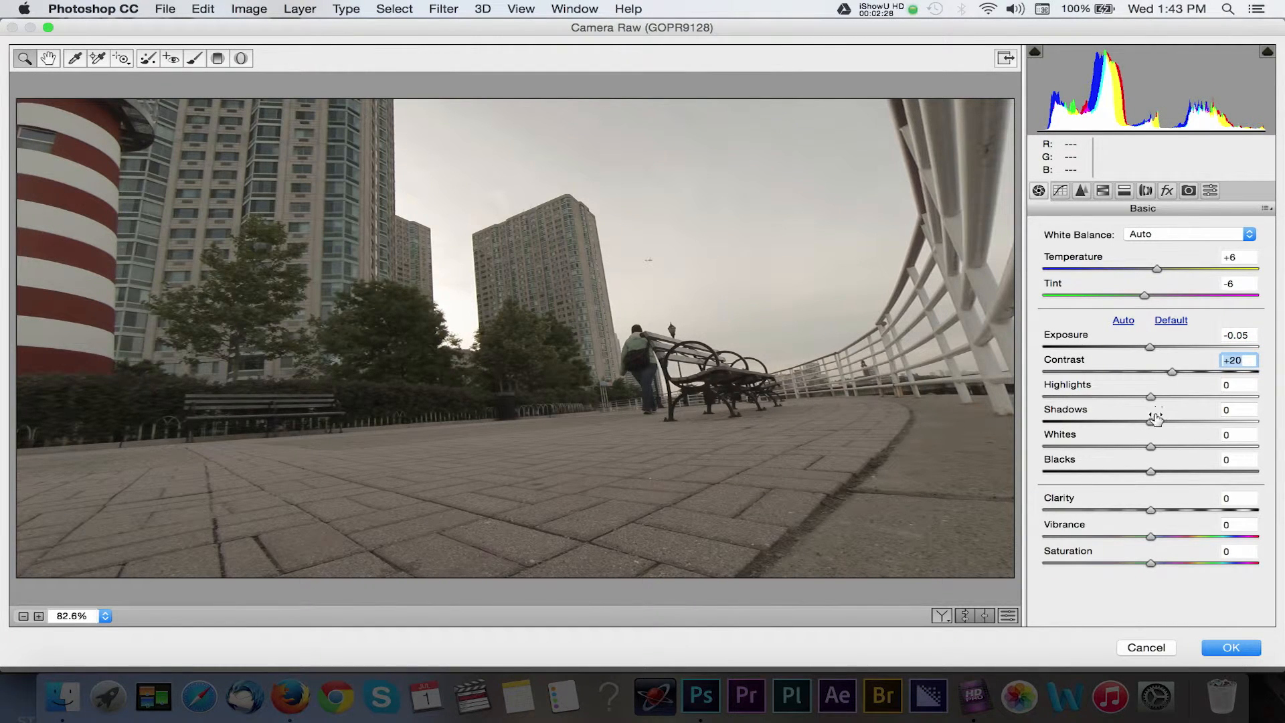
left_click_drag(1154, 420, 1156, 420)
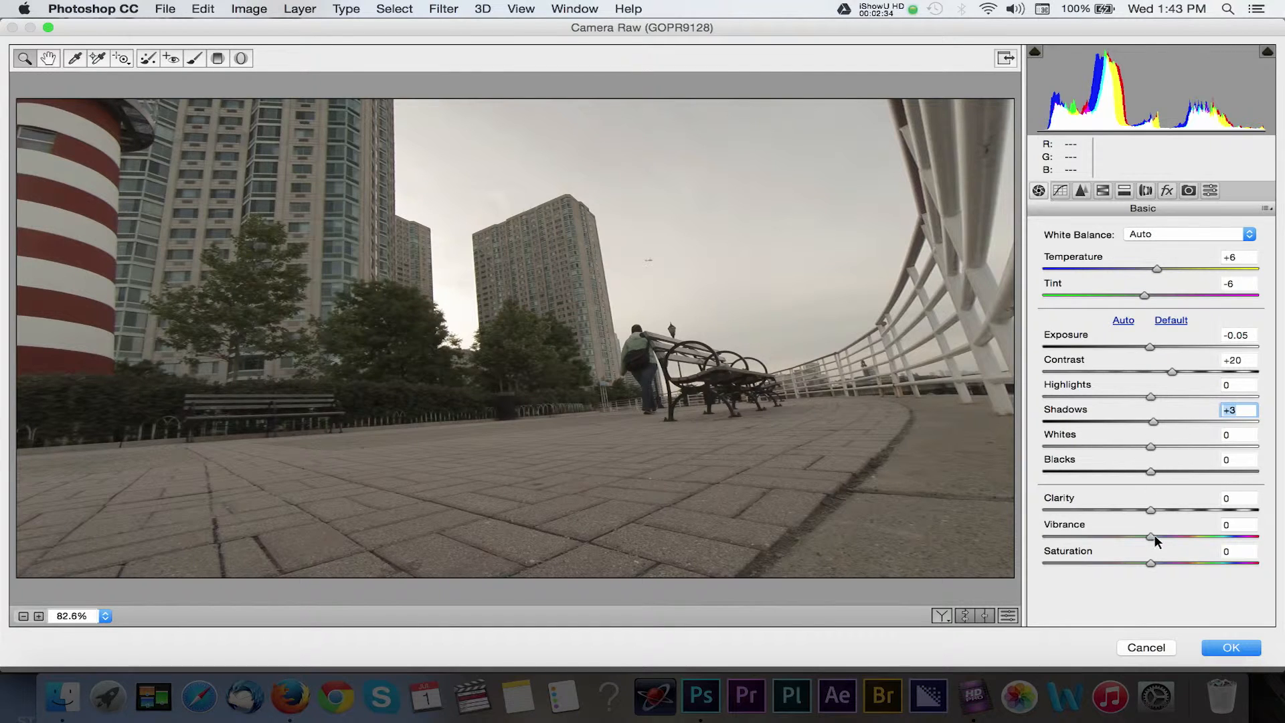
Step: Raise the vibrance to +25 and the clarity to +5 in the basic Camera Raw adjustments
left_click_drag(1152, 535, 1178, 536)
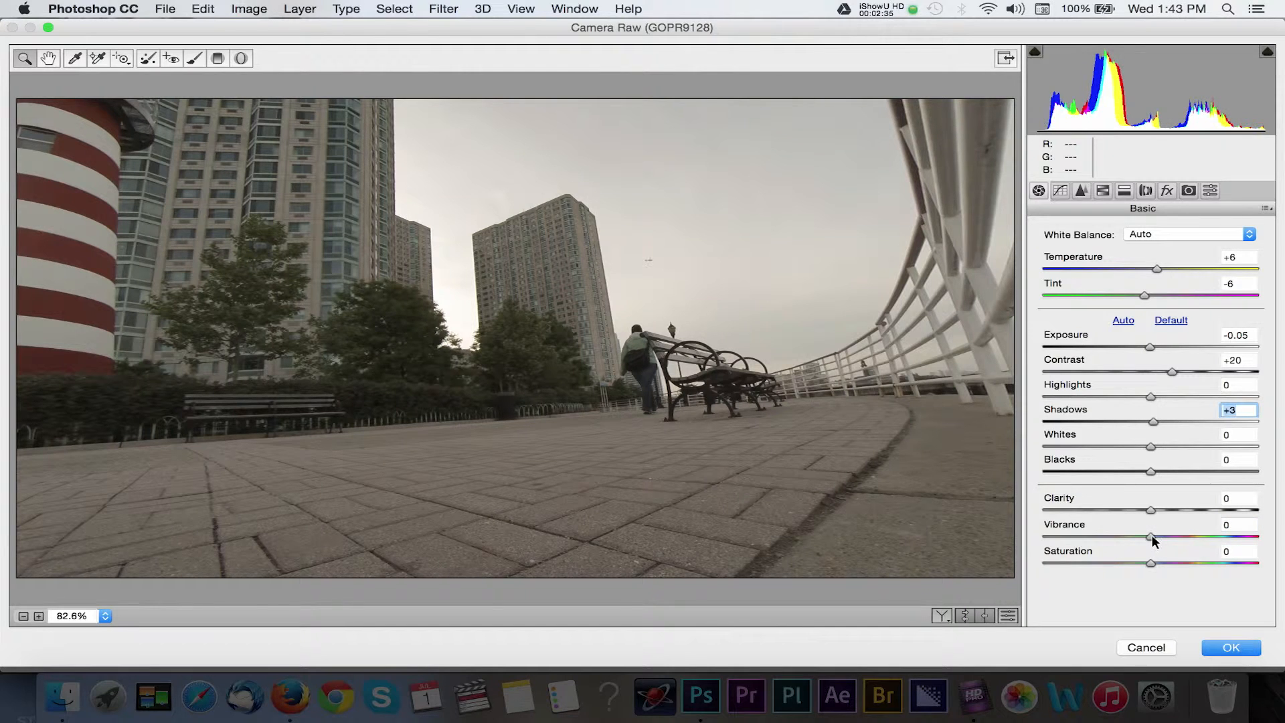
left_click_drag(1152, 535, 1177, 537)
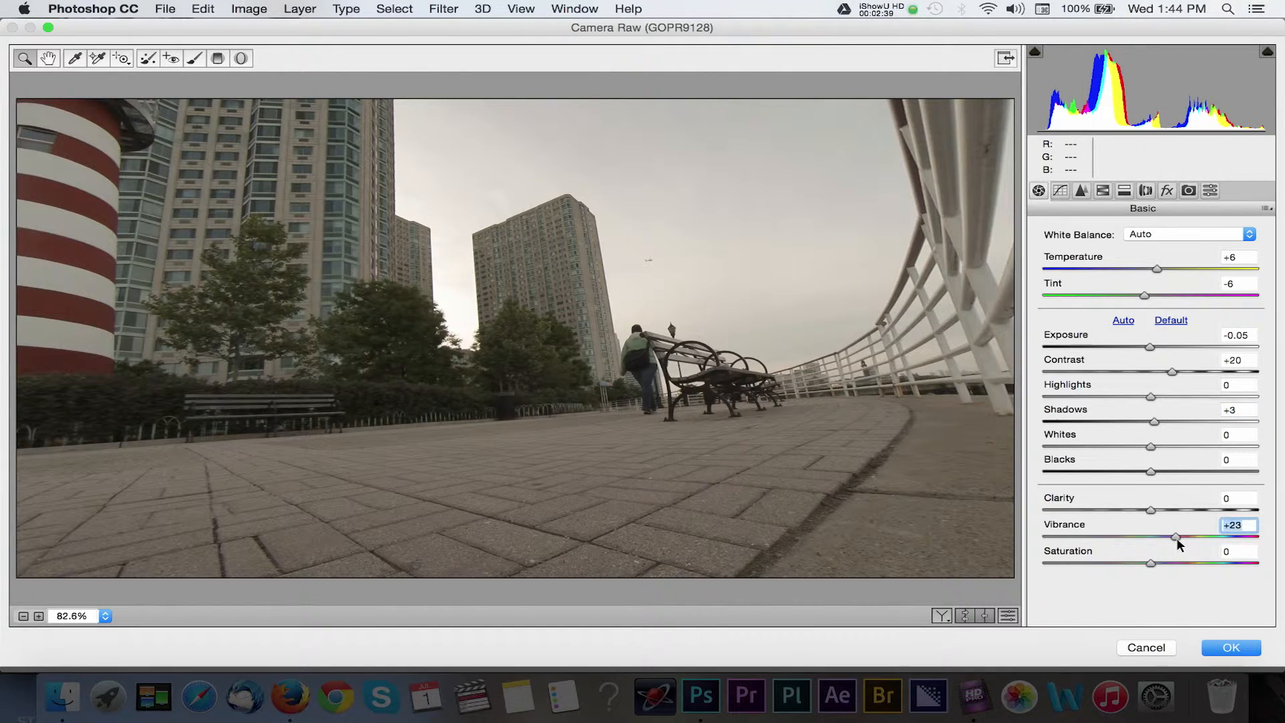
double_click(1177, 537)
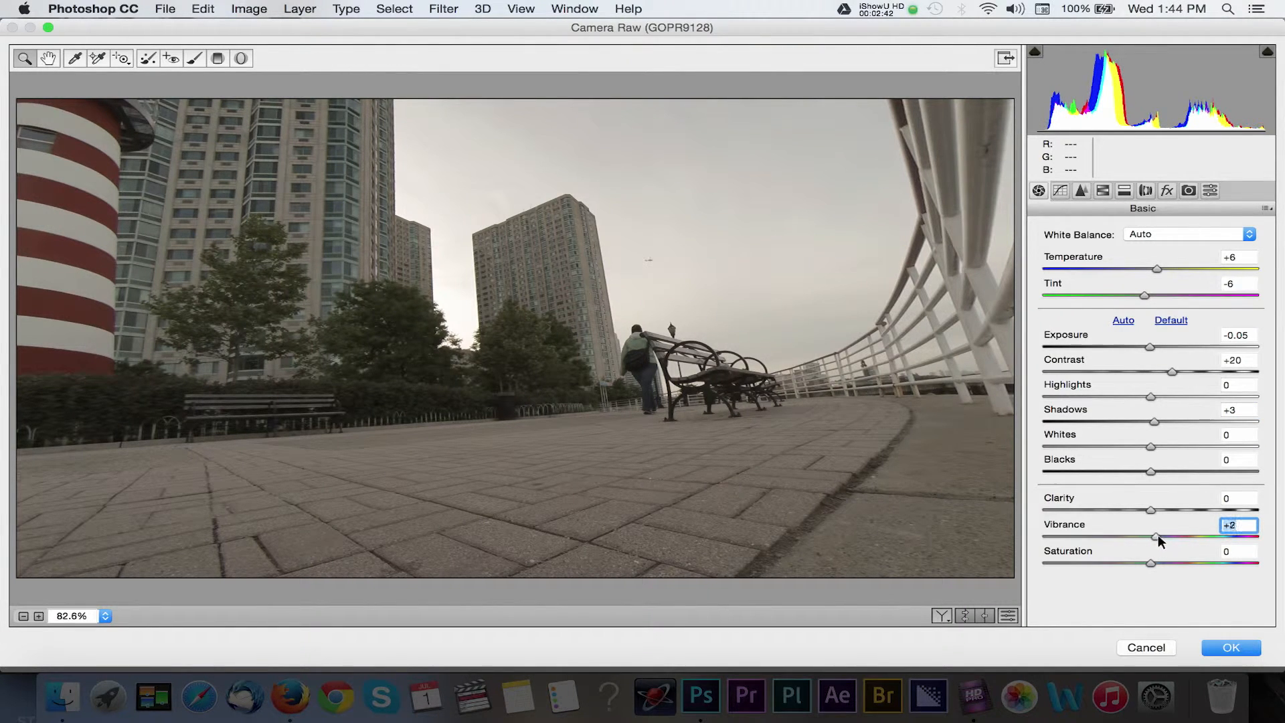
left_click_drag(1153, 510, 1162, 511)
left_click(1159, 512)
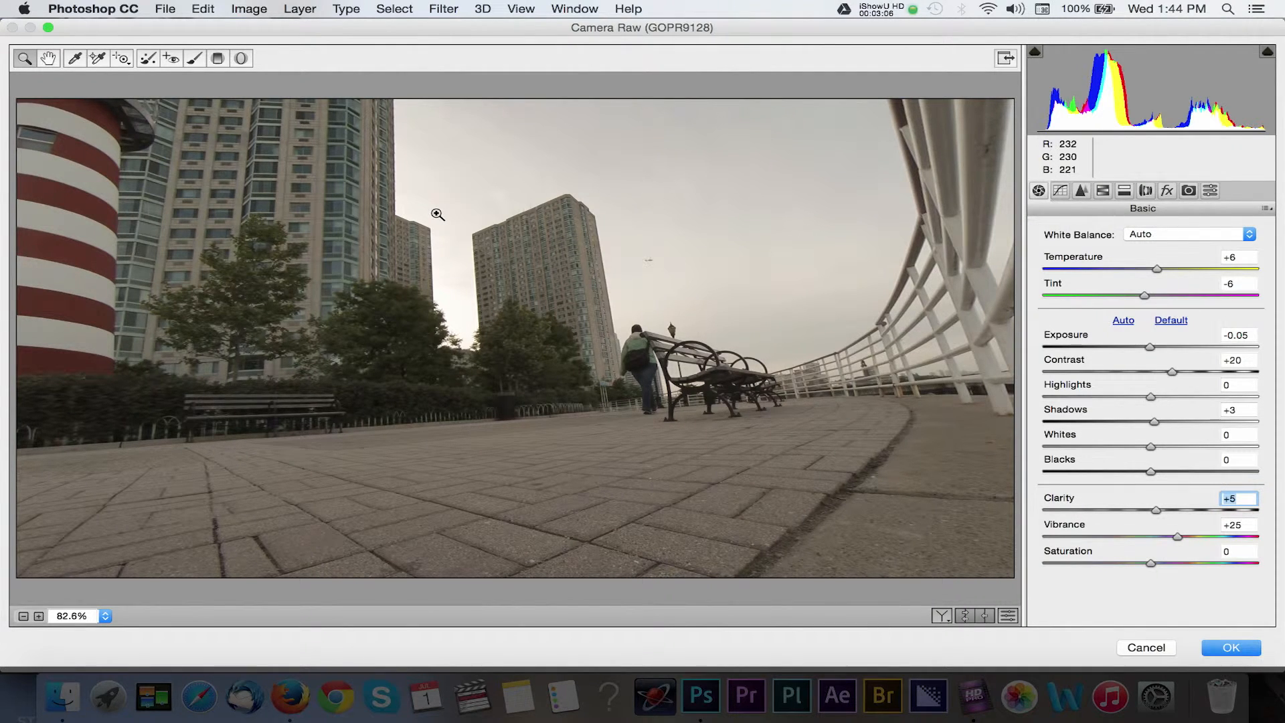
Step: Add a vertical graduated filter from well above the image down to the tree line, with temperature -53 and exposure -0.90
left_click(219, 60)
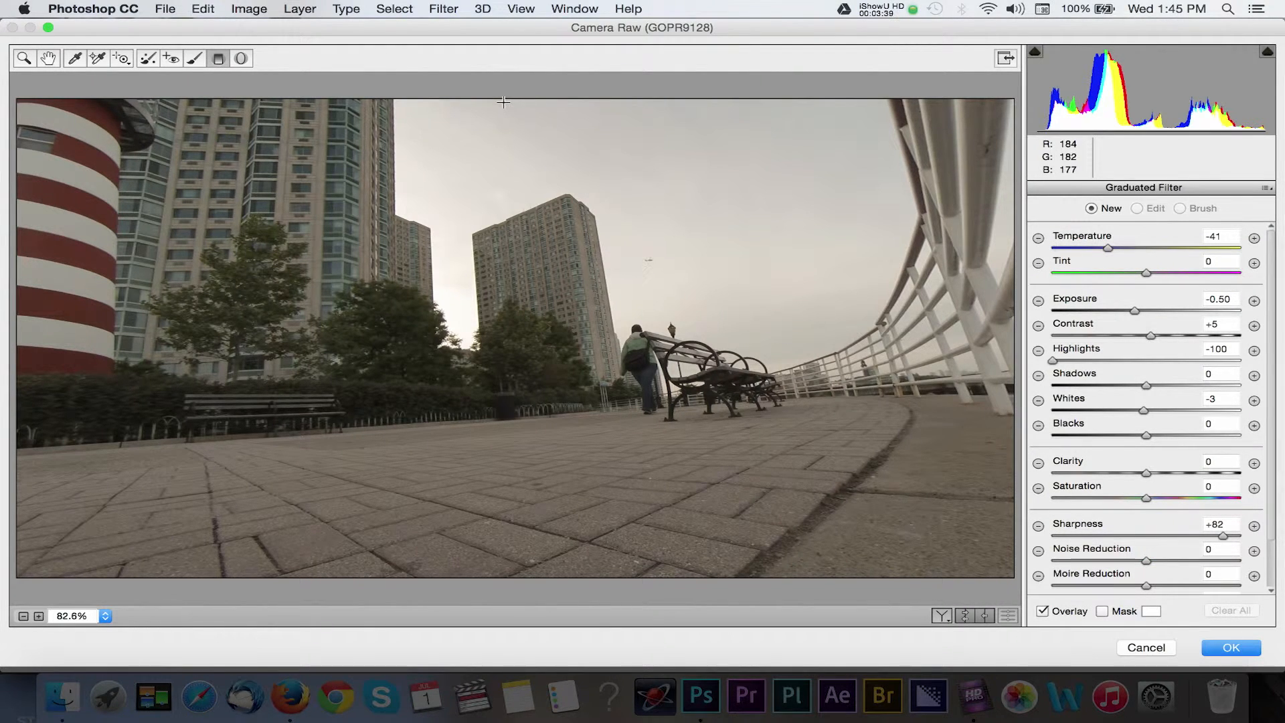
left_click_drag(503, 102, 503, 388)
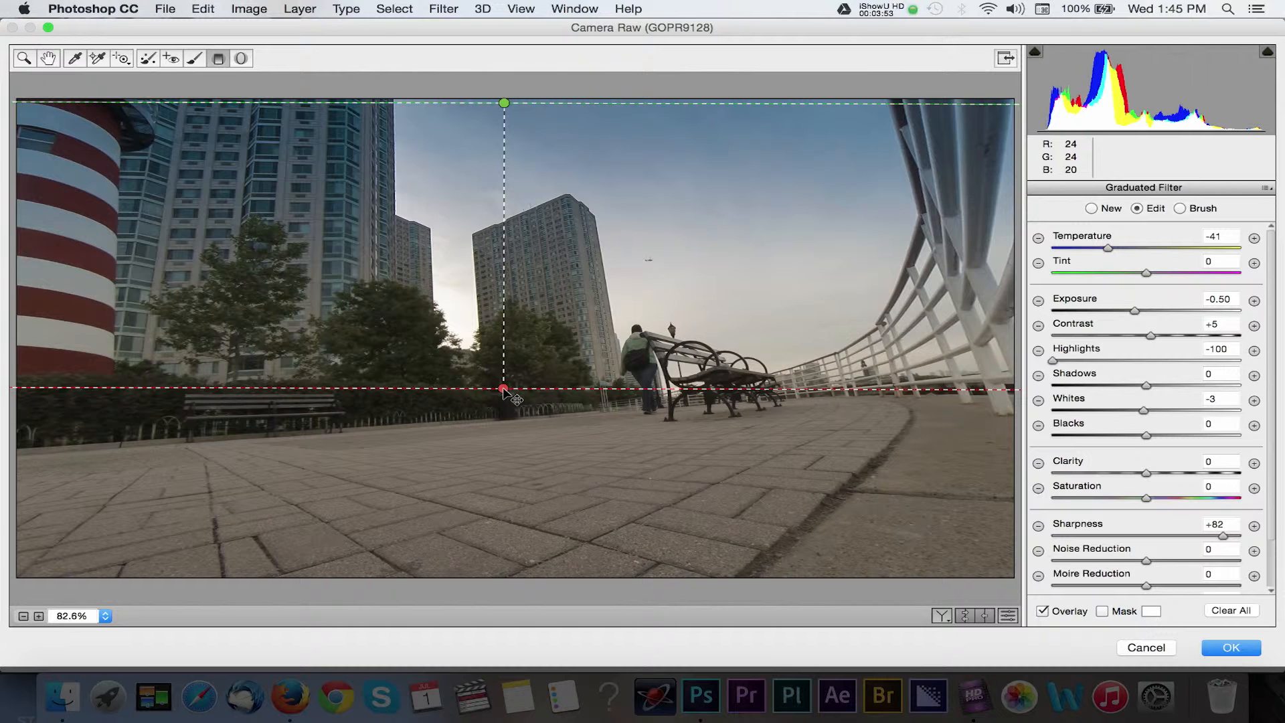
key("super+minus")
key("super+minus")
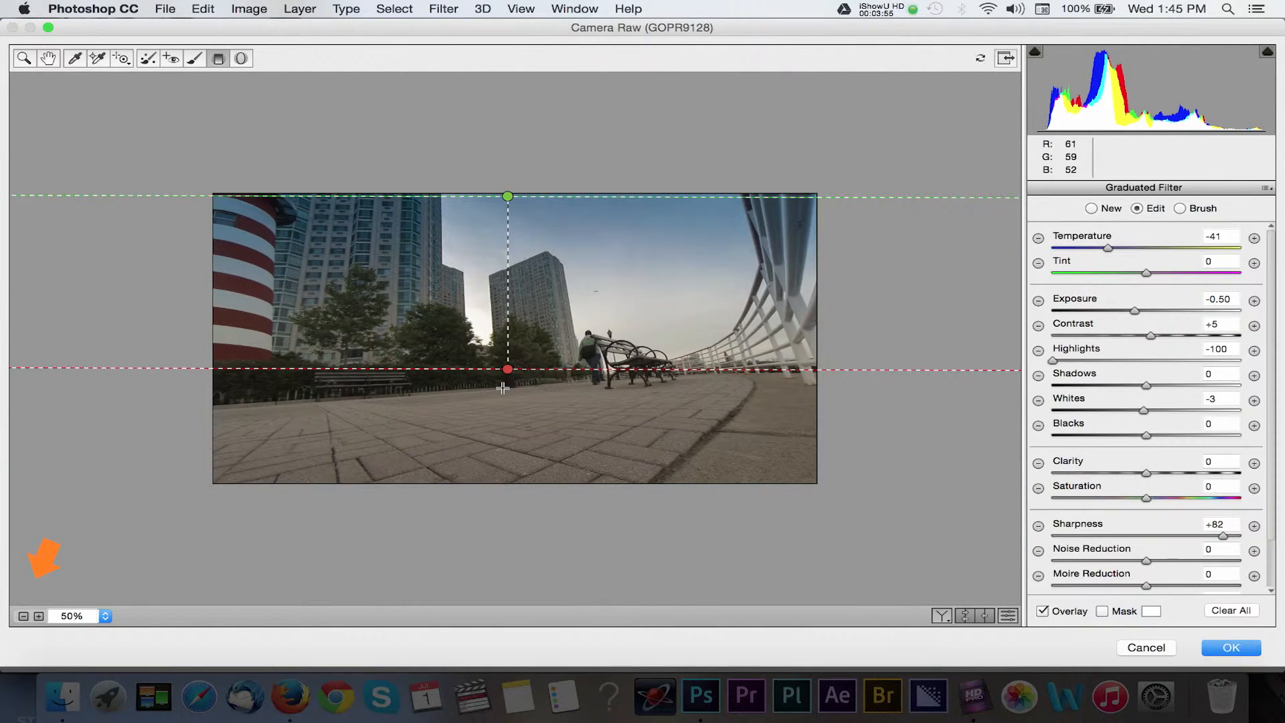
left_click_drag(508, 198, 506, 81)
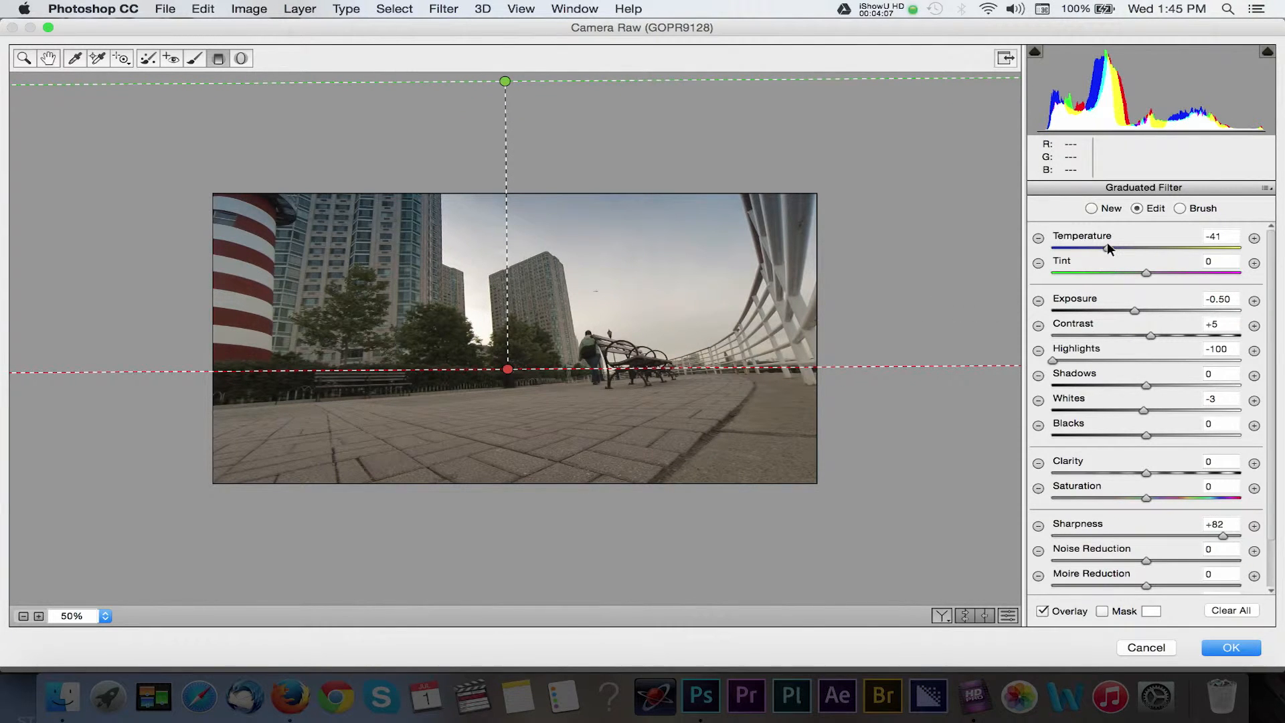
mouse_move(1108, 249)
left_mouse_down()
mouse_move(1142, 249)
mouse_move(1096, 250)
left_mouse_up()
left_click_drag(1134, 311, 1126, 310)
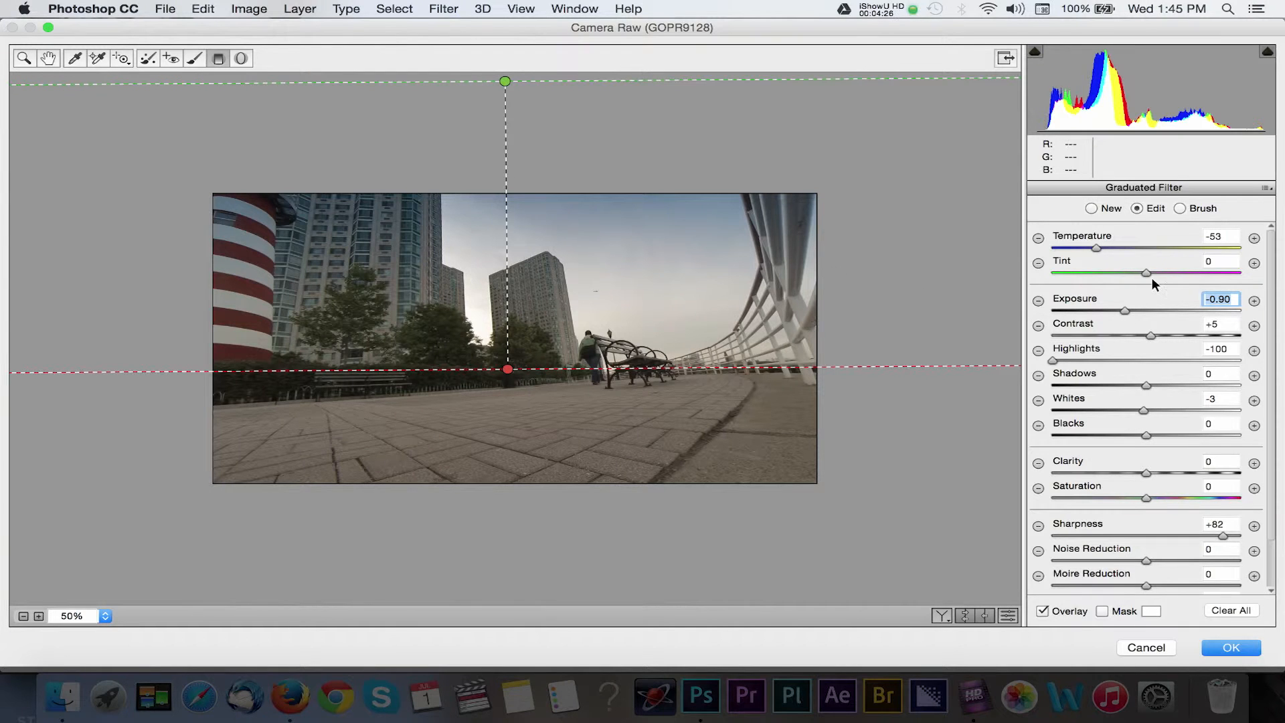
Step: Erase the graduated filter from the tall building and lighthouse with a size 7 subtracting brush, and apply the Camera Raw edits
left_click(1180, 208)
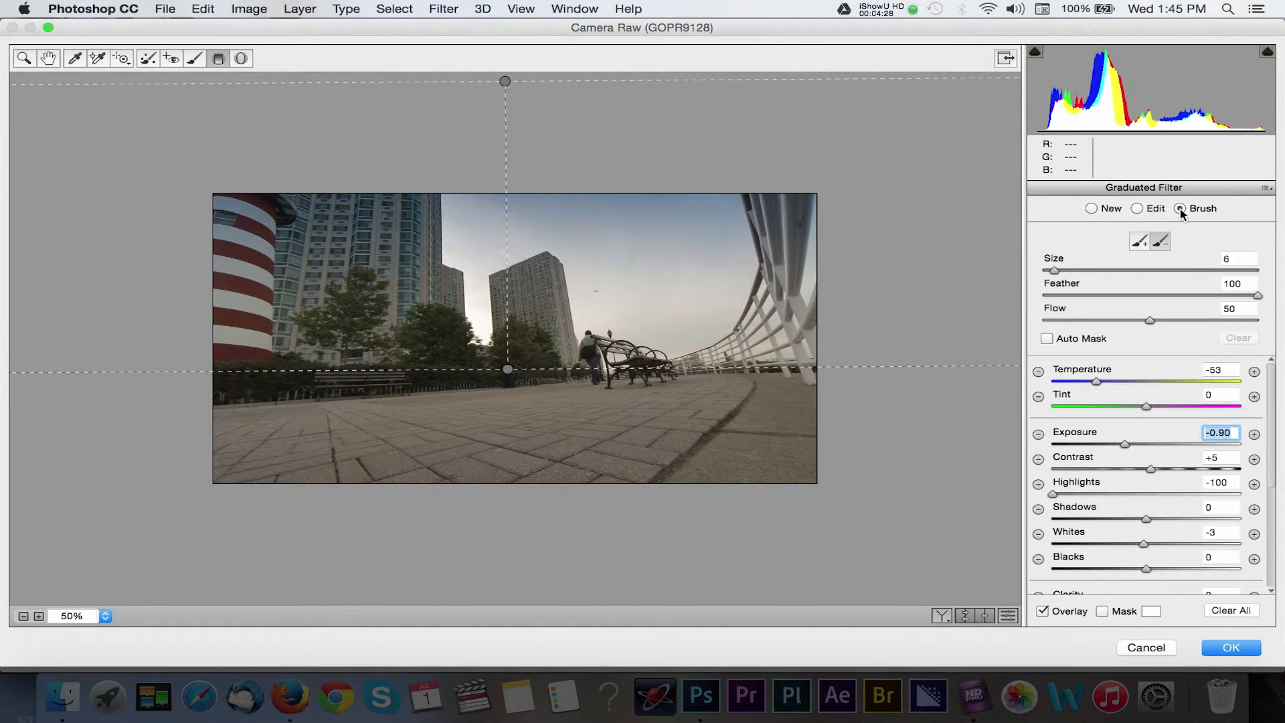
left_click(1163, 246)
key("bracketleft")
key("bracketleft")
key("bracketleft")
key("bracketleft")
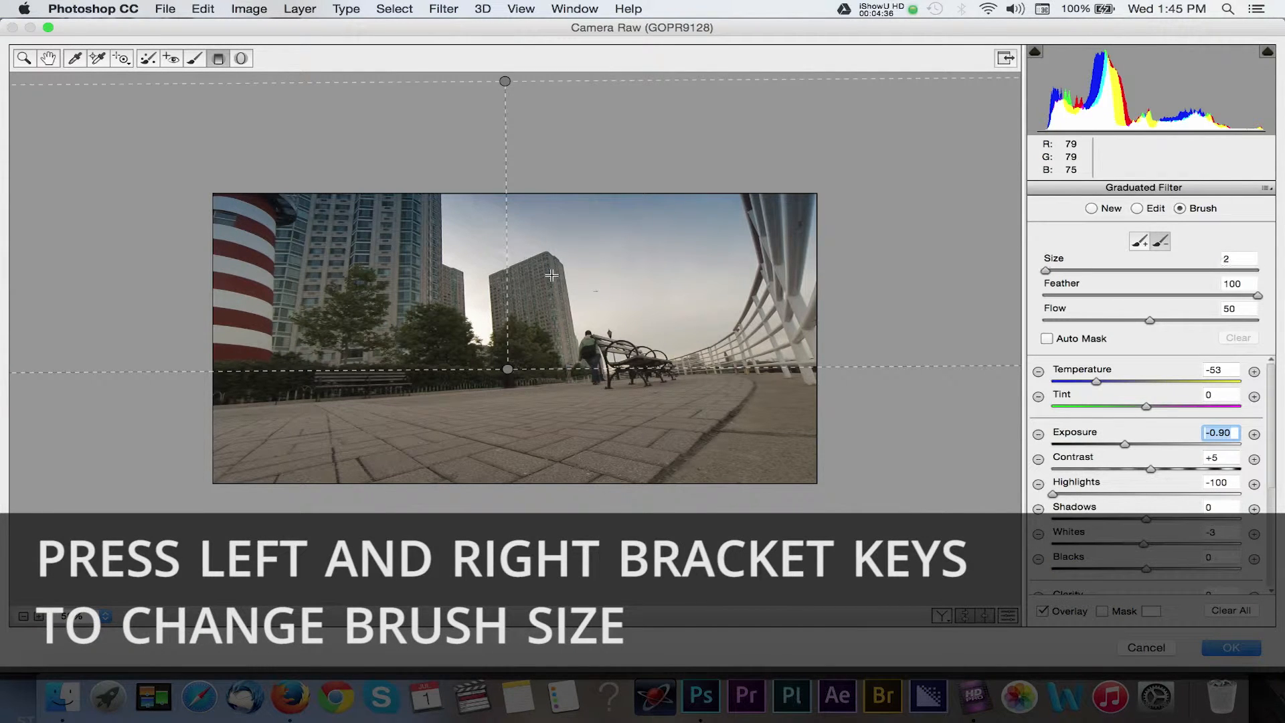
key("bracketright")
key("bracketright")
key("bracketright")
key("bracketright")
key("bracketright")
key("bracketright")
key("bracketright")
key("bracketright")
key("bracketright")
key("bracketright")
key("bracketright")
key("bracketright")
key("bracketleft")
key("bracketleft")
key("bracketleft")
key("bracketleft")
key("bracketleft")
key("bracketleft")
key("bracketleft")
key("bracketleft")
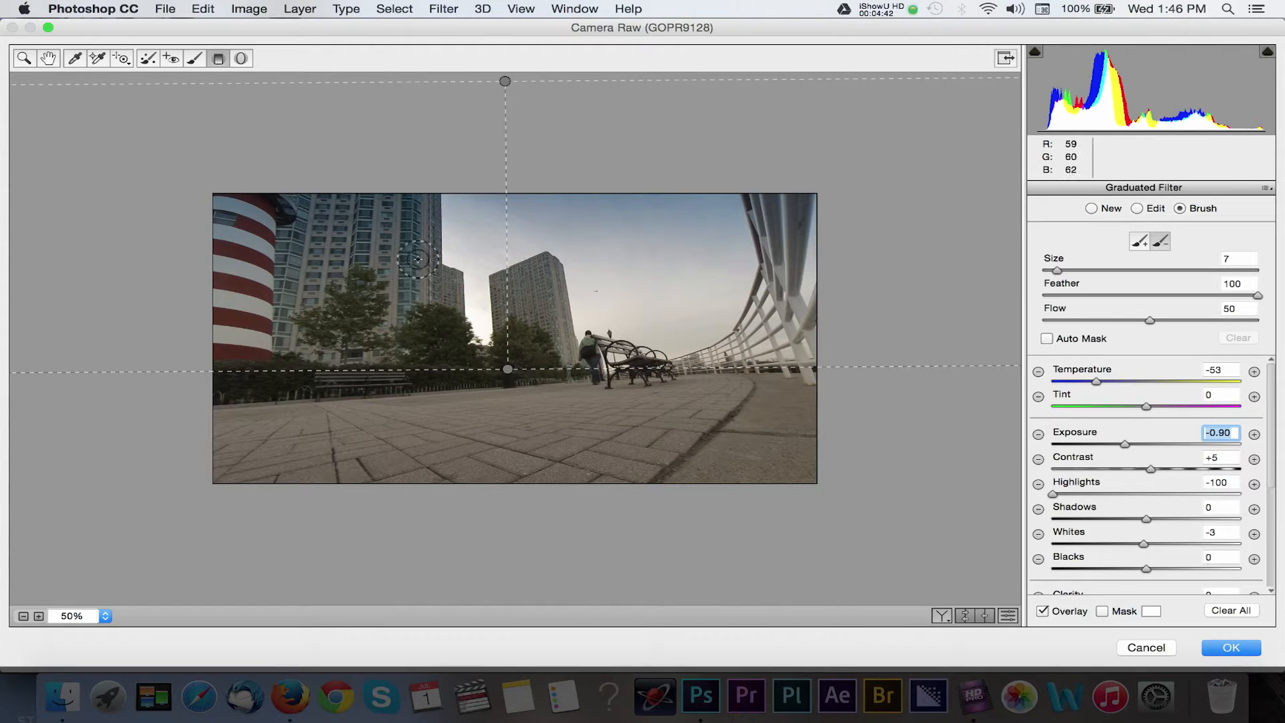
mouse_move(404, 268)
left_mouse_down()
mouse_move(375, 213)
mouse_move(358, 280)
mouse_move(333, 251)
left_mouse_up()
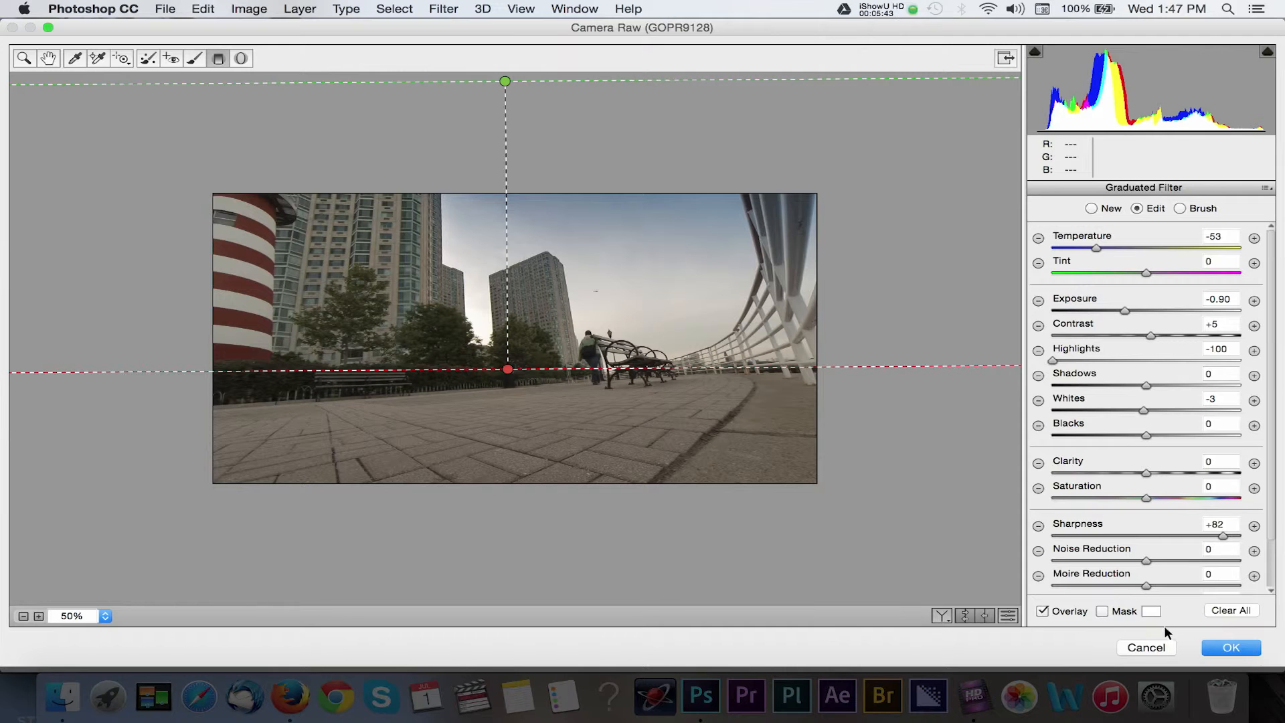
left_click(1235, 648)
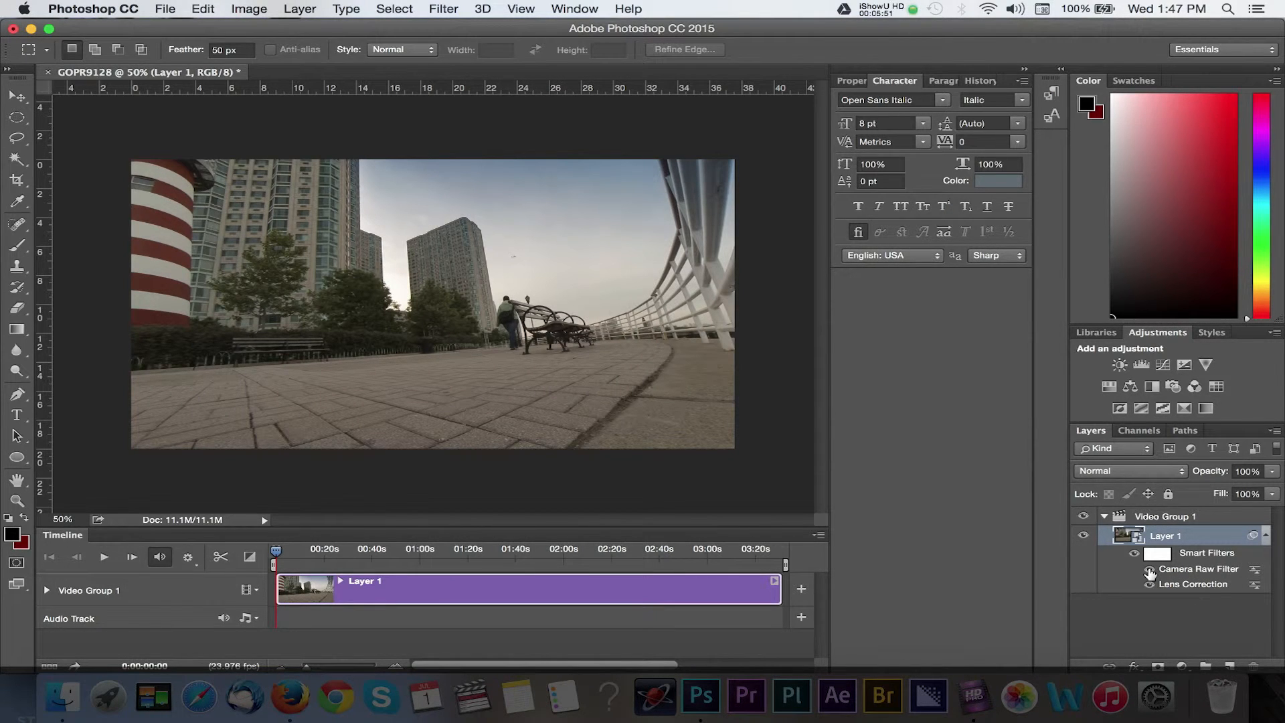
Step: Compare the footage with and without the Camera Raw smart filter by switching its visibility
left_click(1149, 572)
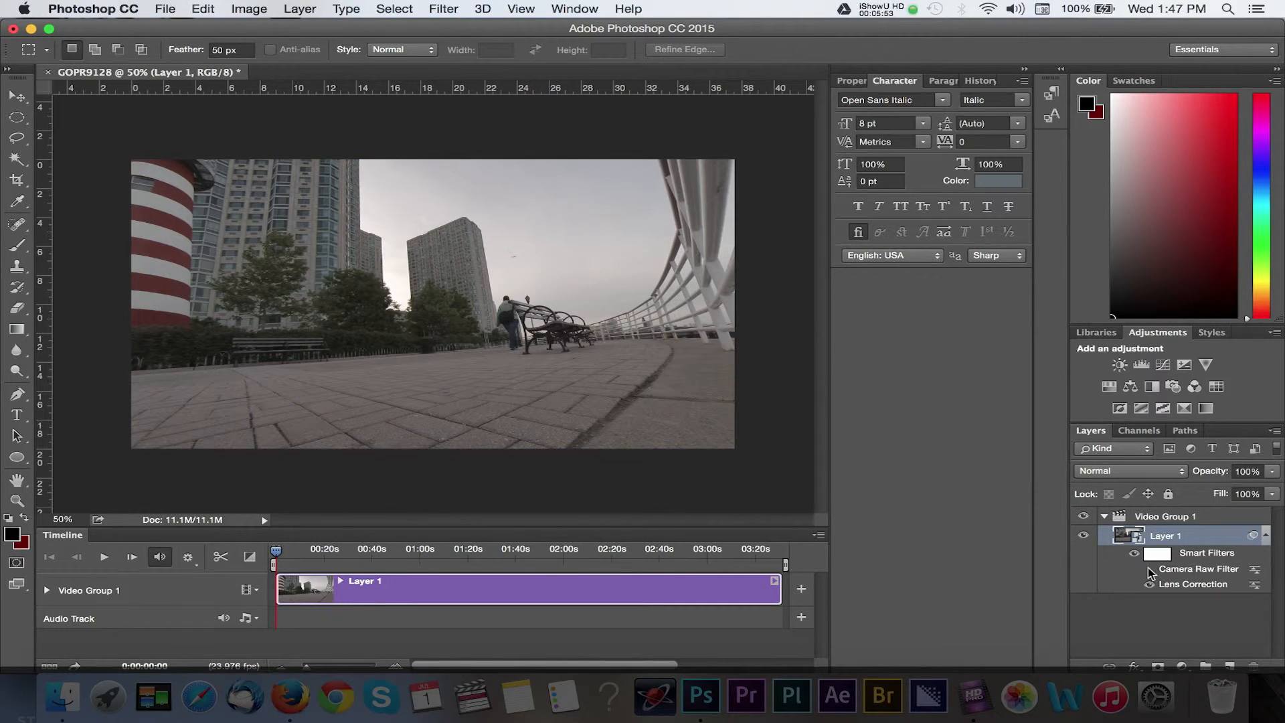
left_click(1150, 571)
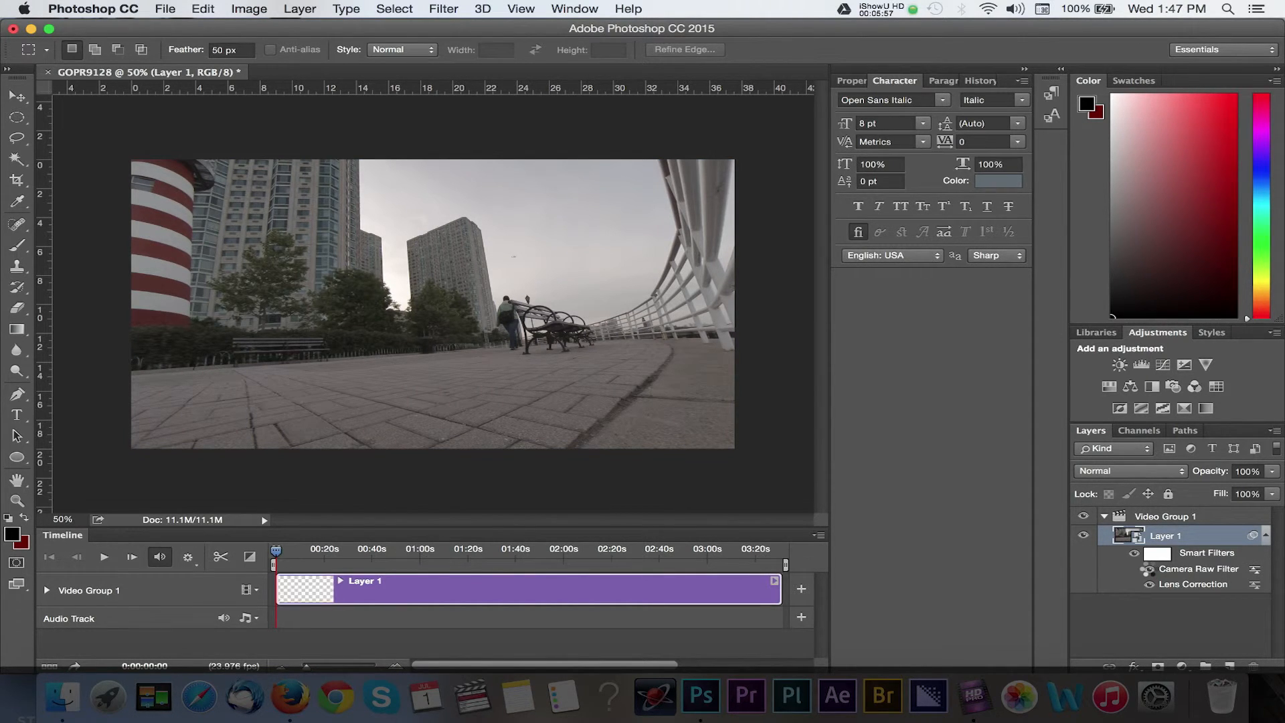
left_click(1149, 572)
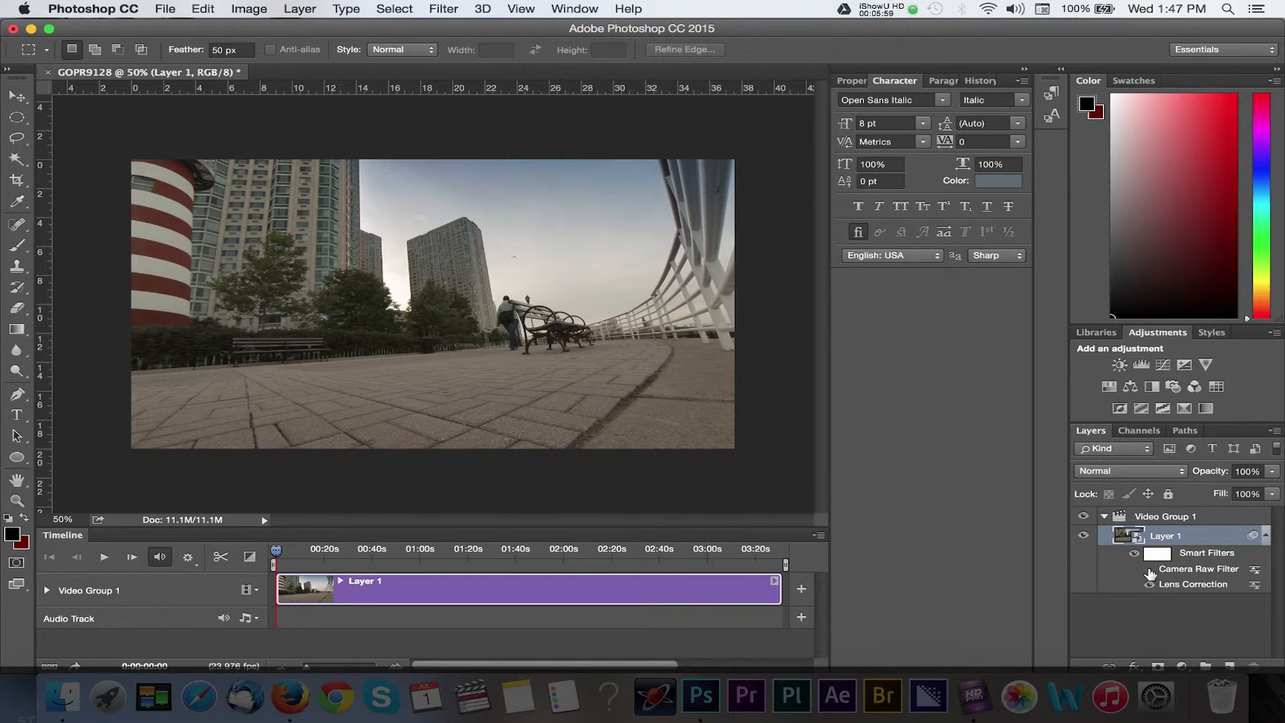
left_click(1150, 571)
Step: Start exporting the edited footage with the Render Video command
left_click(167, 12)
mouse_move(263, 234)
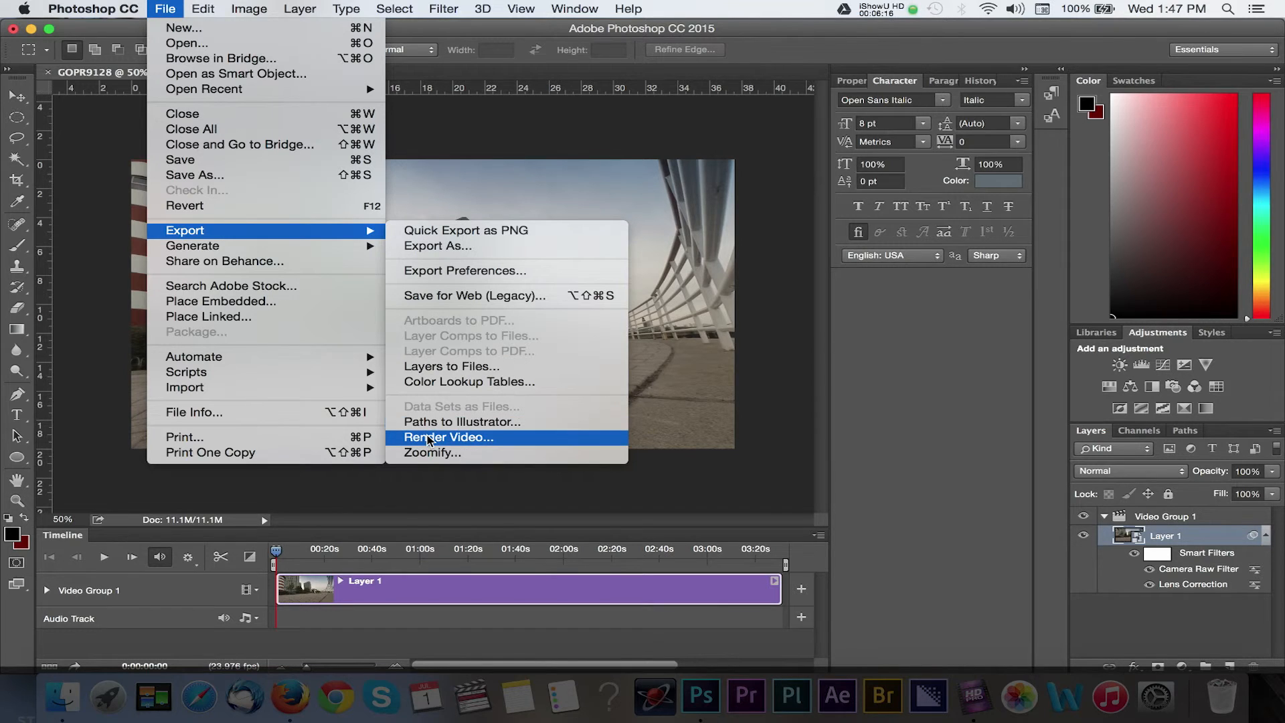
left_click(426, 438)
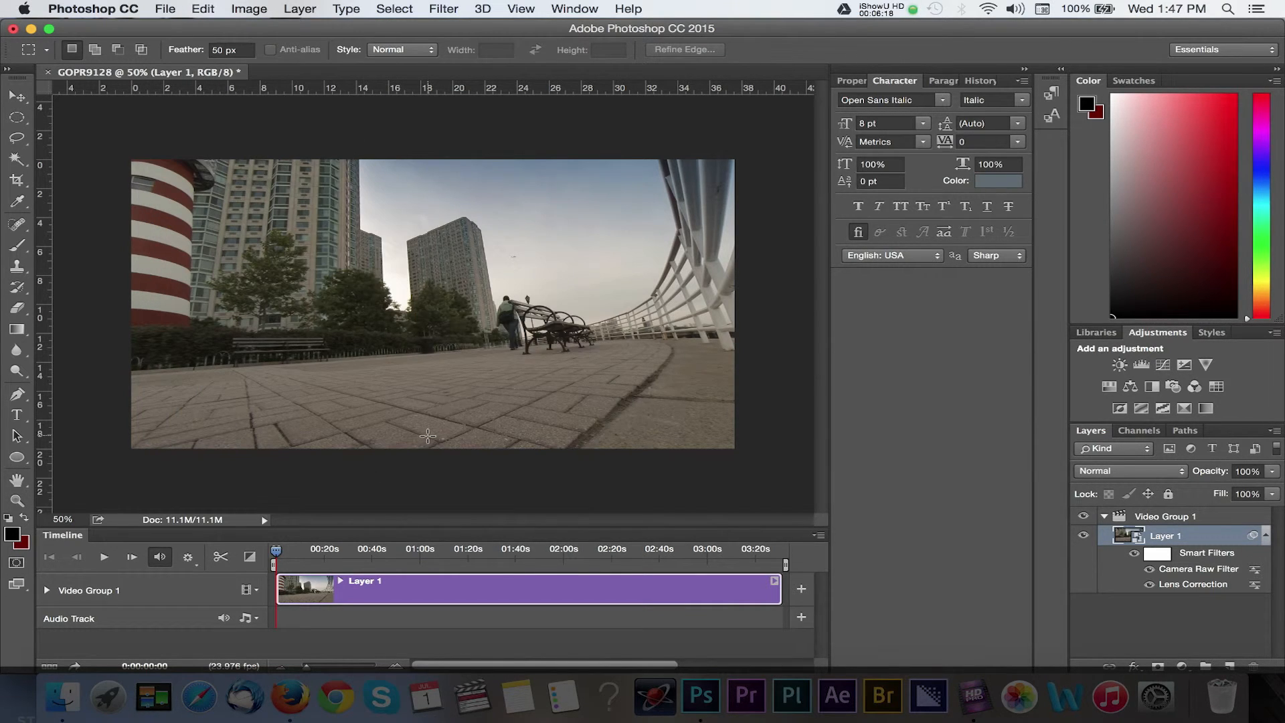